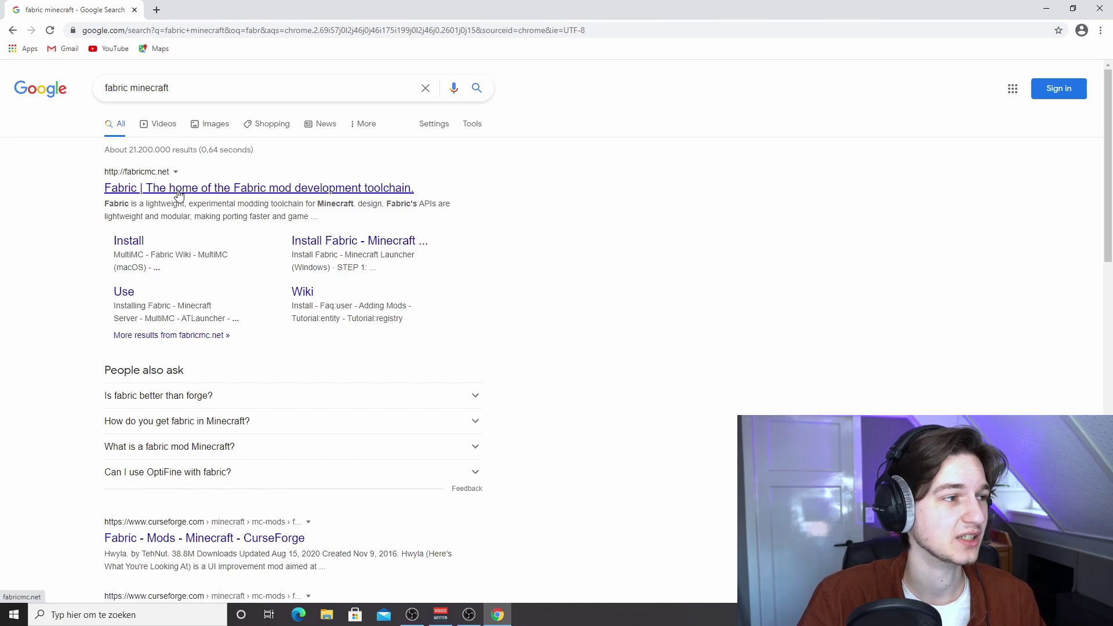
Step: Open the Fabric website from the search results and download the Windows/.EXE version of its Minecraft Launcher installer
{"action": "left_click", "coordinate": [178, 194]}
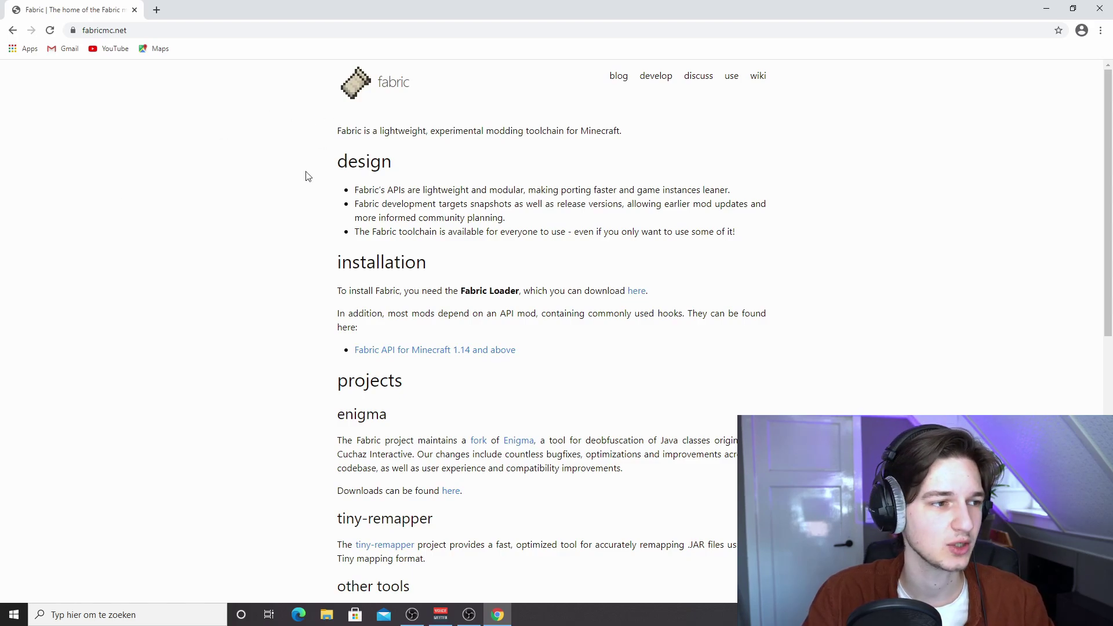
{"action": "left_click", "coordinate": [637, 297]}
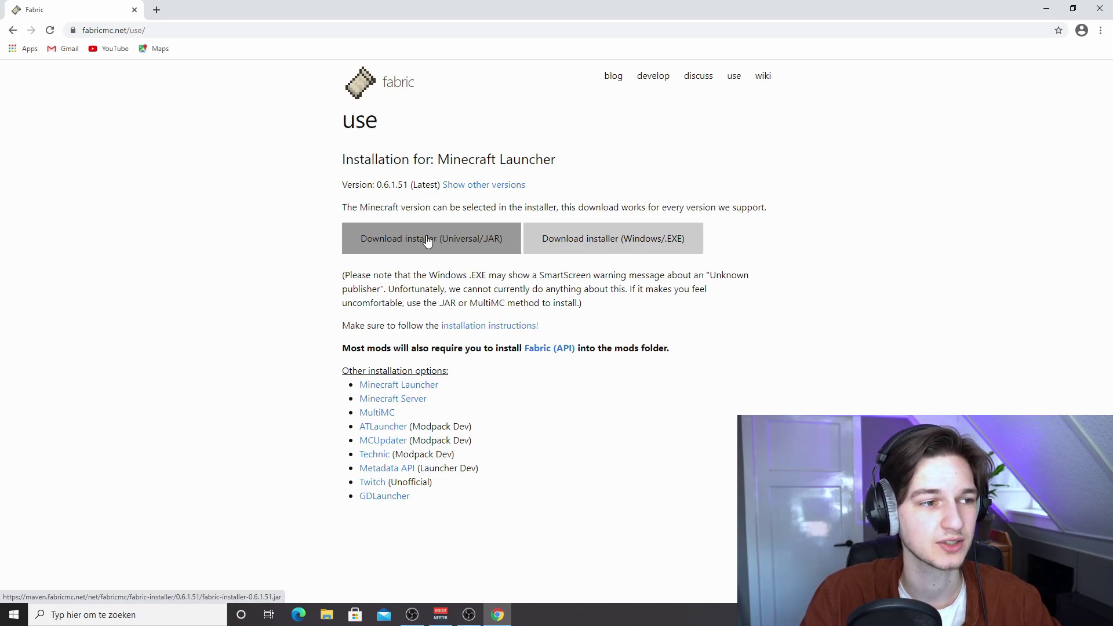
{"action": "left_click", "coordinate": [592, 245]}
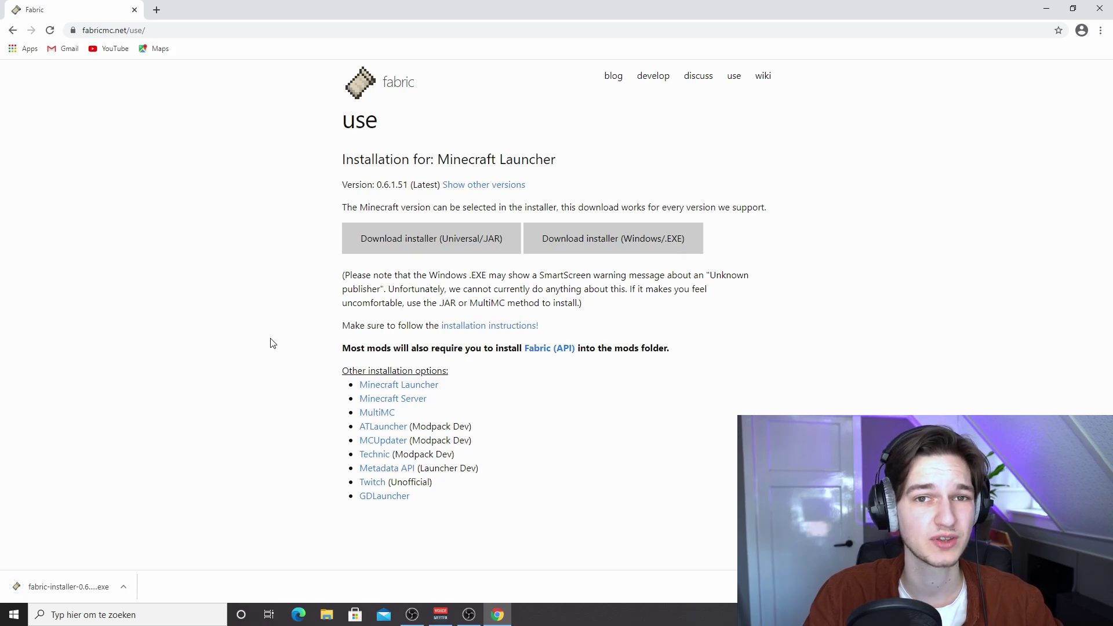
Step: Run the downloaded Fabric installer, install the client for Minecraft 1.16.5 with loader 0.11.2 and a created profile, and close the installer
{"action": "left_click", "coordinate": [74, 588]}
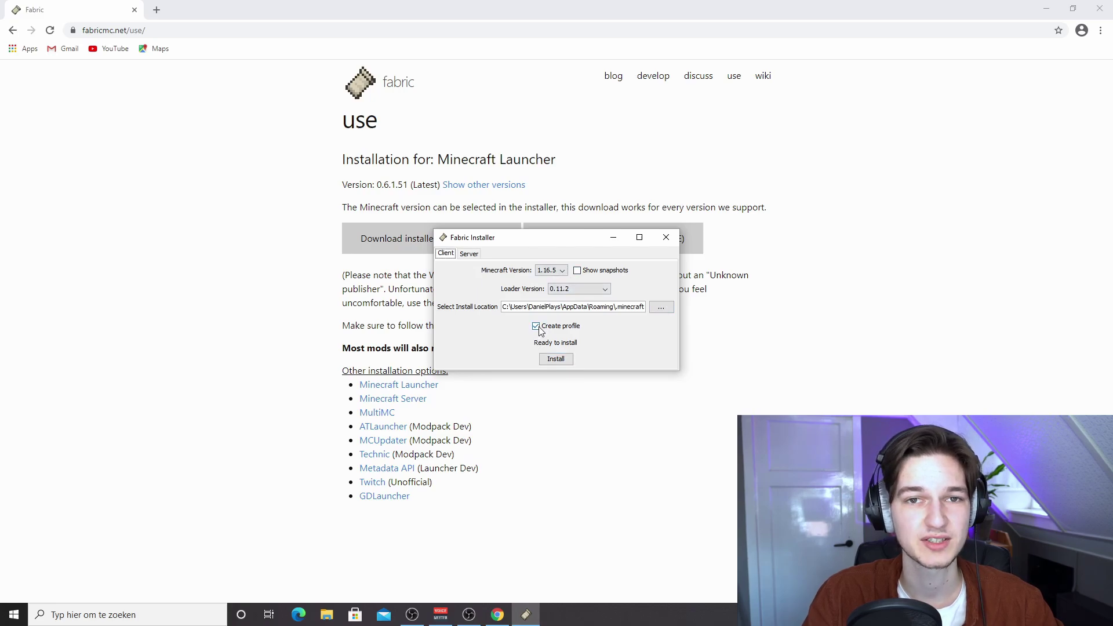
{"action": "left_click", "coordinate": [556, 360]}
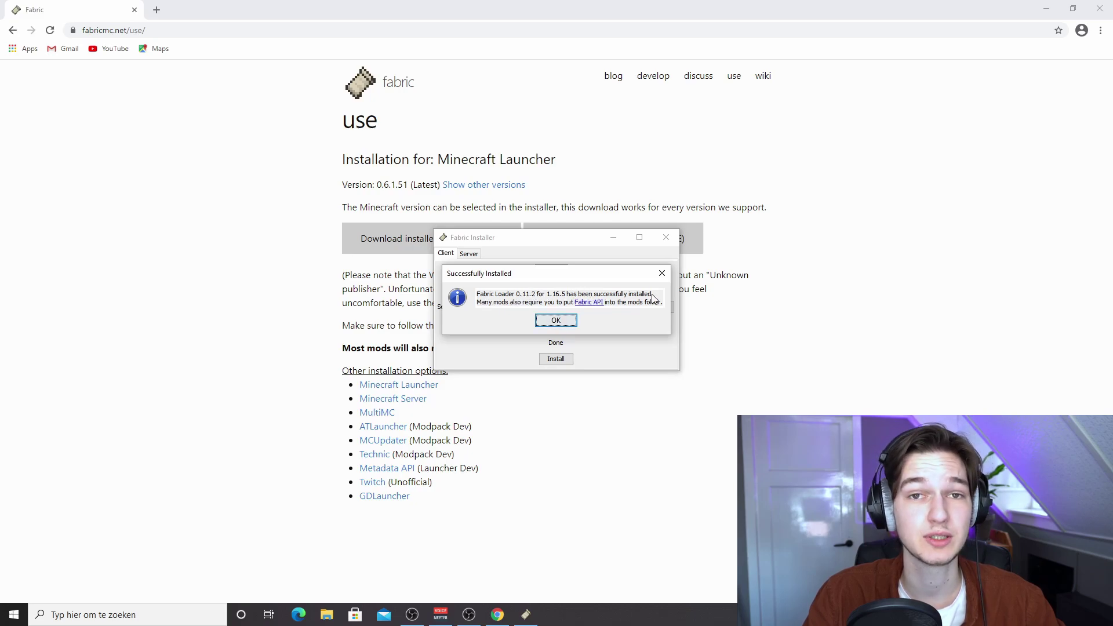
{"action": "left_click", "coordinate": [552, 322]}
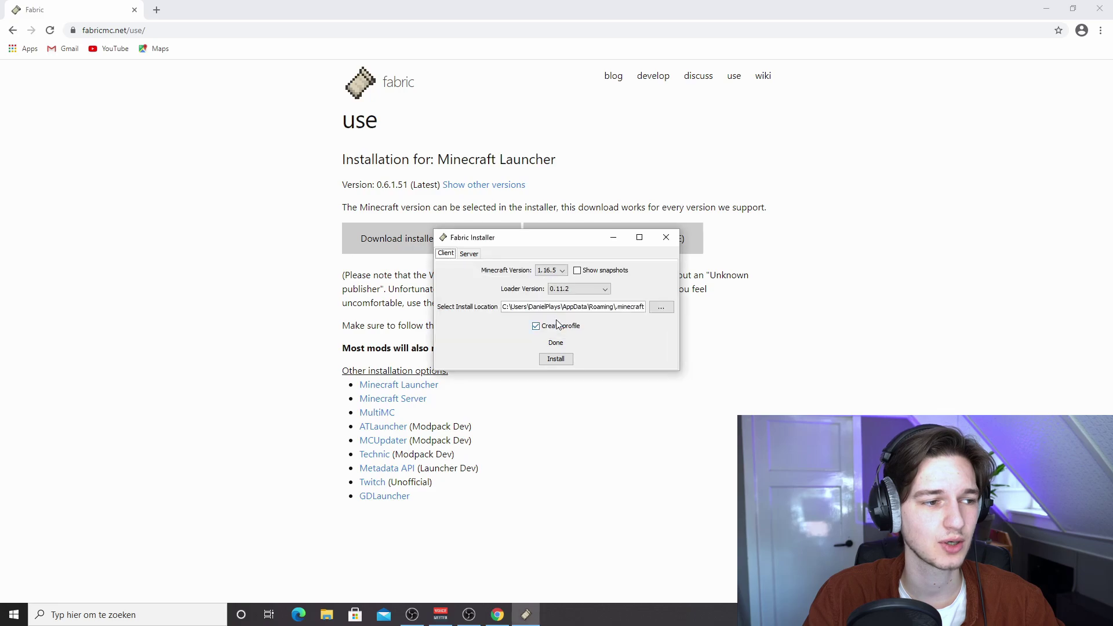
{"action": "left_click", "coordinate": [667, 239]}
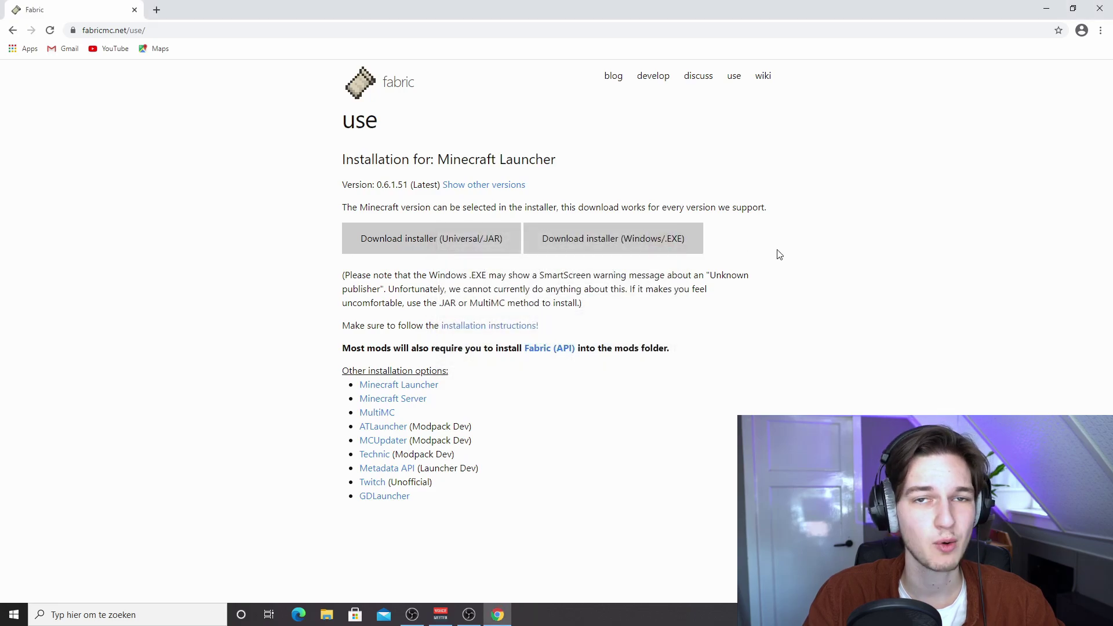
Step: Minimize the browser, start the Minecraft Launcher from the desktop and show the Java Edition installations
{"action": "left_click", "coordinate": [1037, 3]}
{"action": "double_click", "coordinate": [1070, 78]}
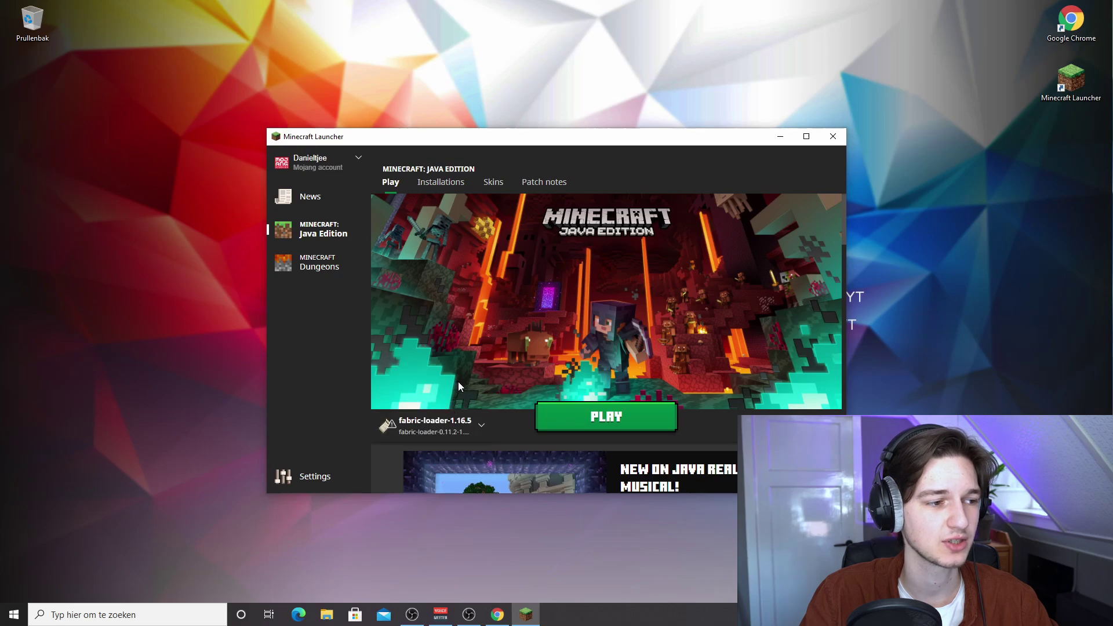
{"action": "mouse_move", "coordinate": [411, 429]}
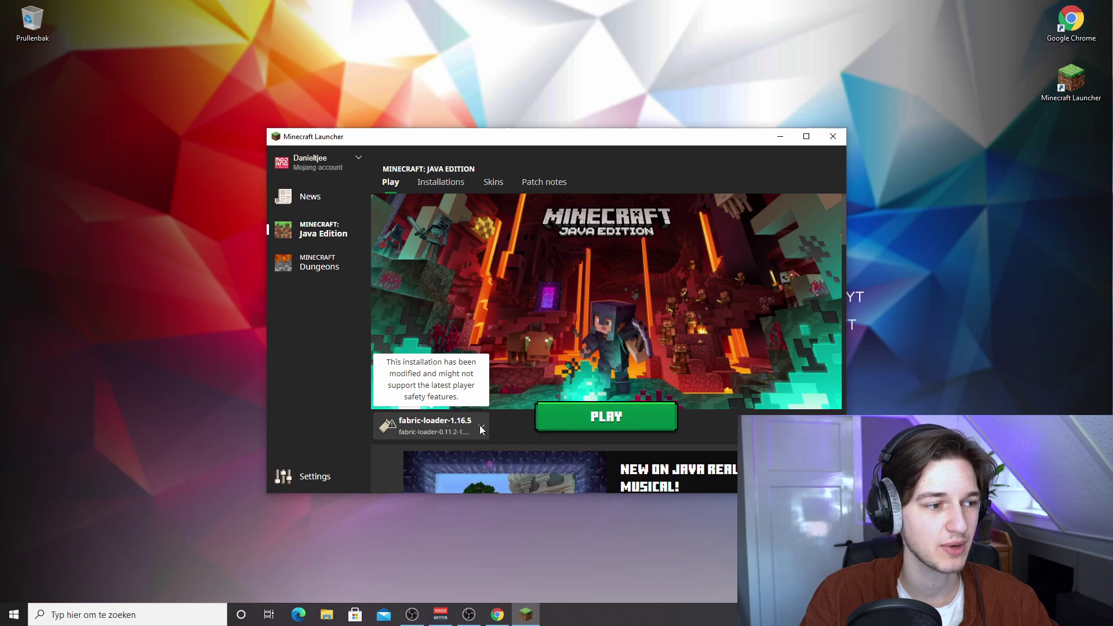
{"action": "left_click", "coordinate": [441, 182]}
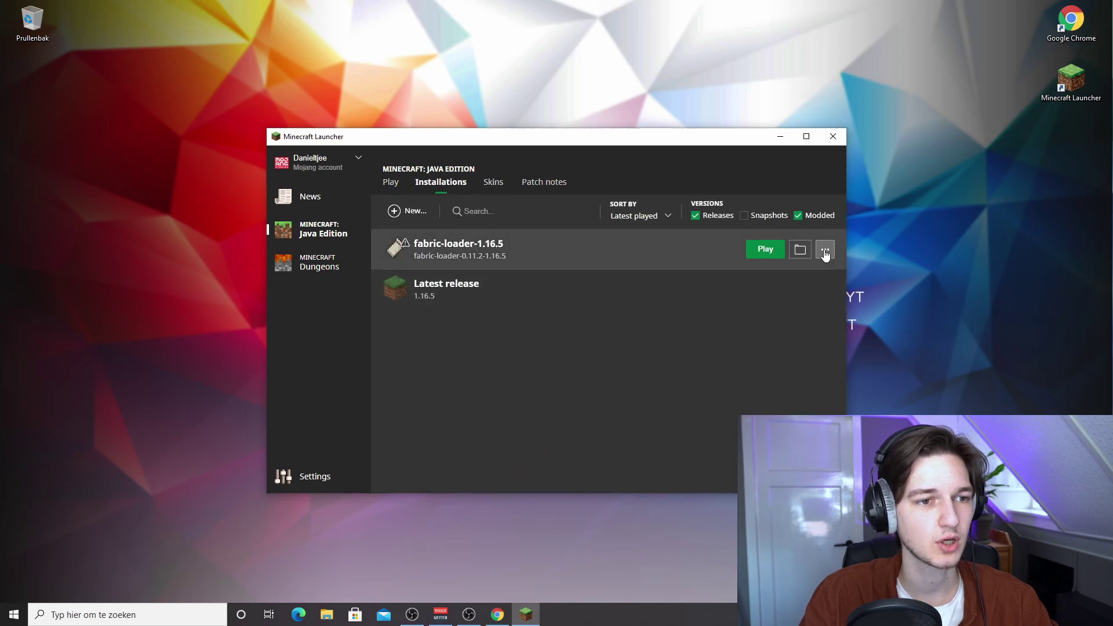
Step: Open the fabric-loader-1.16.5 installation for editing and display its additional options, including the JVM arguments
{"action": "left_click", "coordinate": [824, 250]}
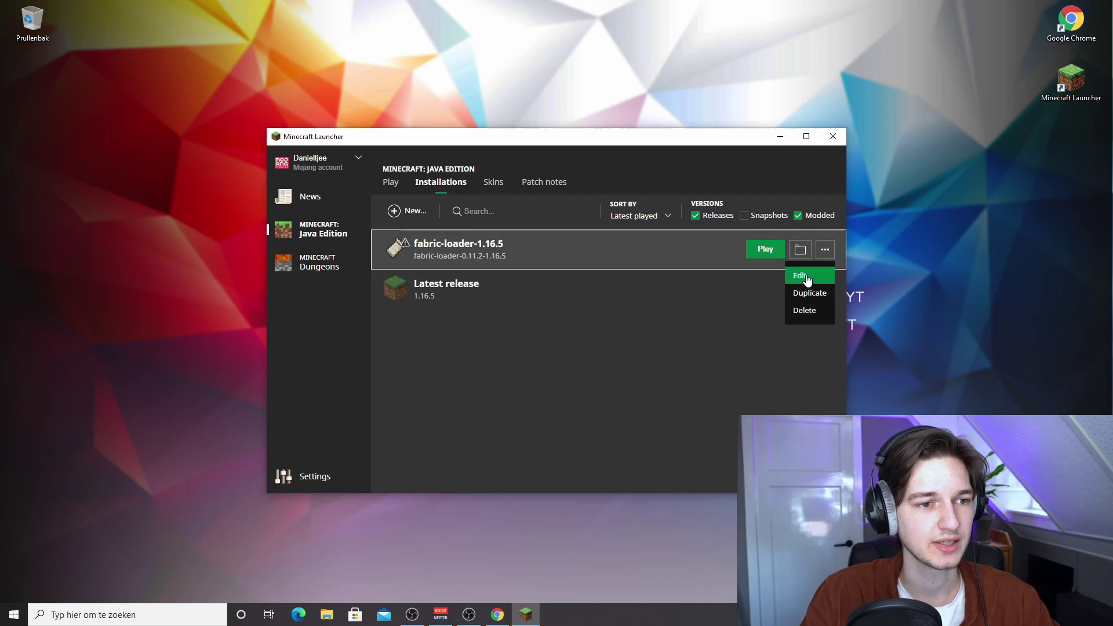
{"action": "left_click", "coordinate": [825, 251]}
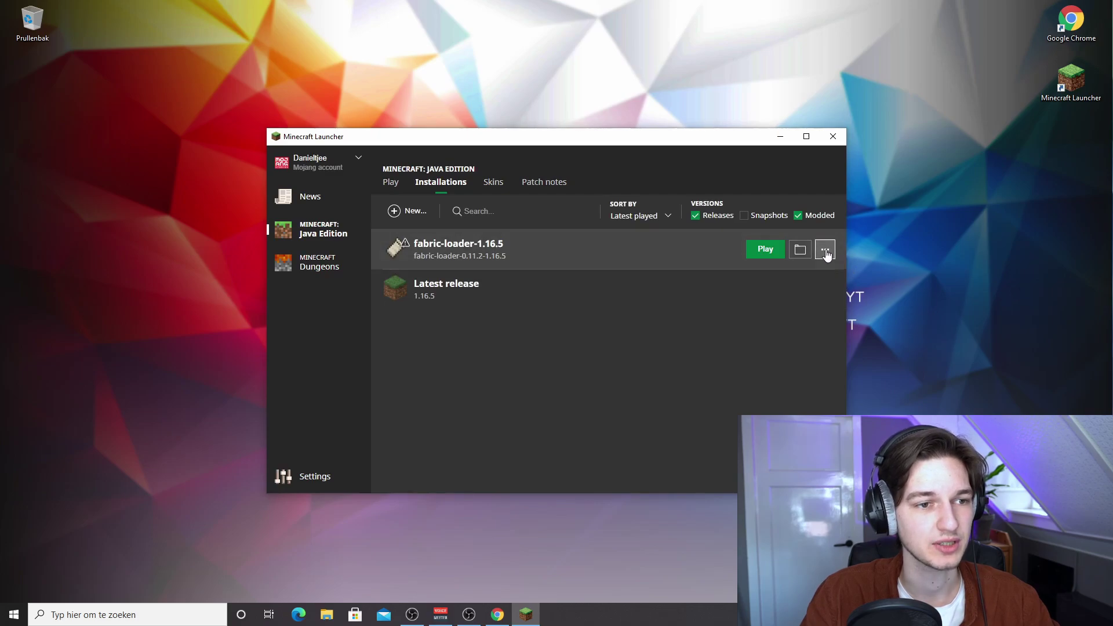
{"action": "left_click", "coordinate": [825, 251]}
{"action": "left_click", "coordinate": [815, 286]}
{"action": "scroll", "coordinate": [639, 436], "scroll_direction": "down", "scroll_amount": 1}
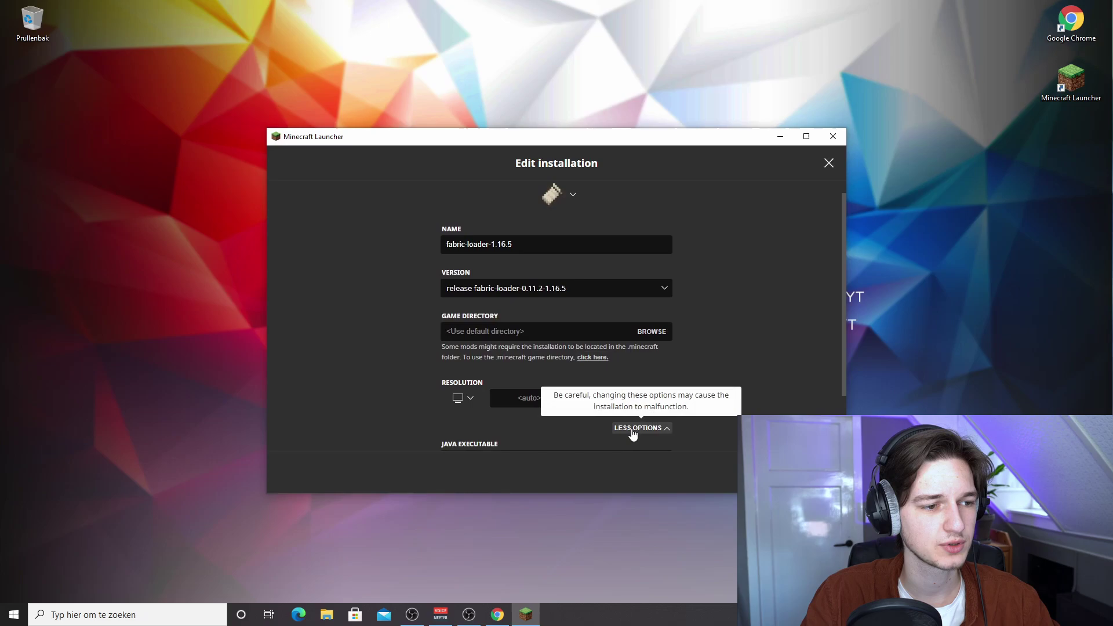
{"action": "left_click", "coordinate": [639, 429]}
{"action": "scroll", "coordinate": [640, 429], "scroll_direction": "down", "scroll_amount": 1}
{"action": "scroll", "coordinate": [639, 429], "scroll_direction": "up", "scroll_amount": 1}
{"action": "scroll", "coordinate": [446, 416], "scroll_direction": "down", "scroll_amount": 1}
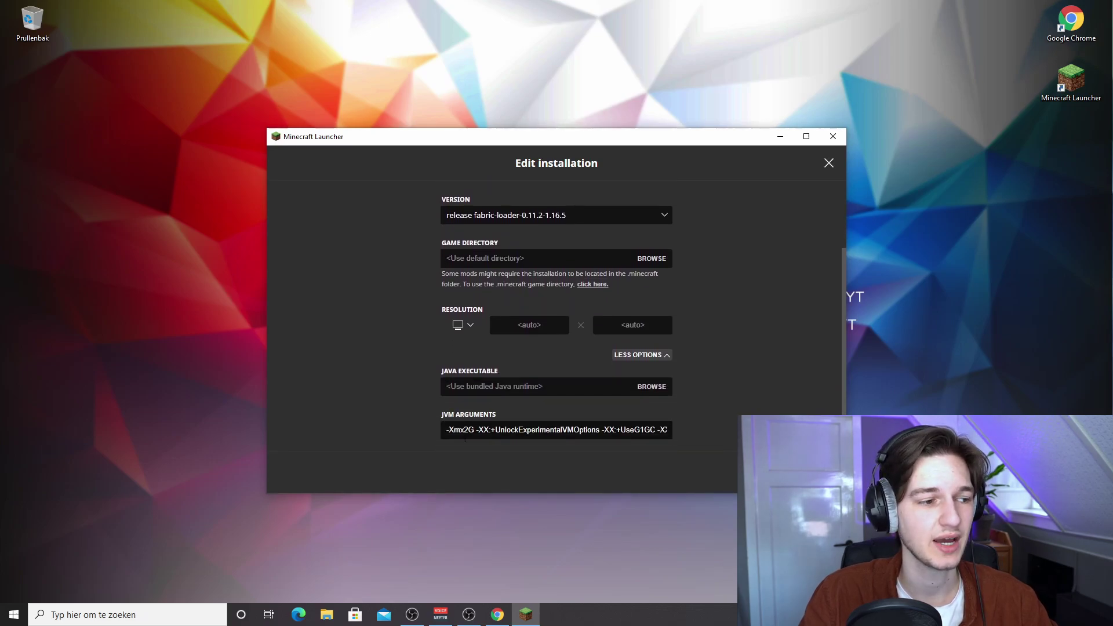
Step: Set the memory allocation in the JVM arguments to -Xmx6G and leave the installation editor
{"action": "left_click", "coordinate": [465, 429]}
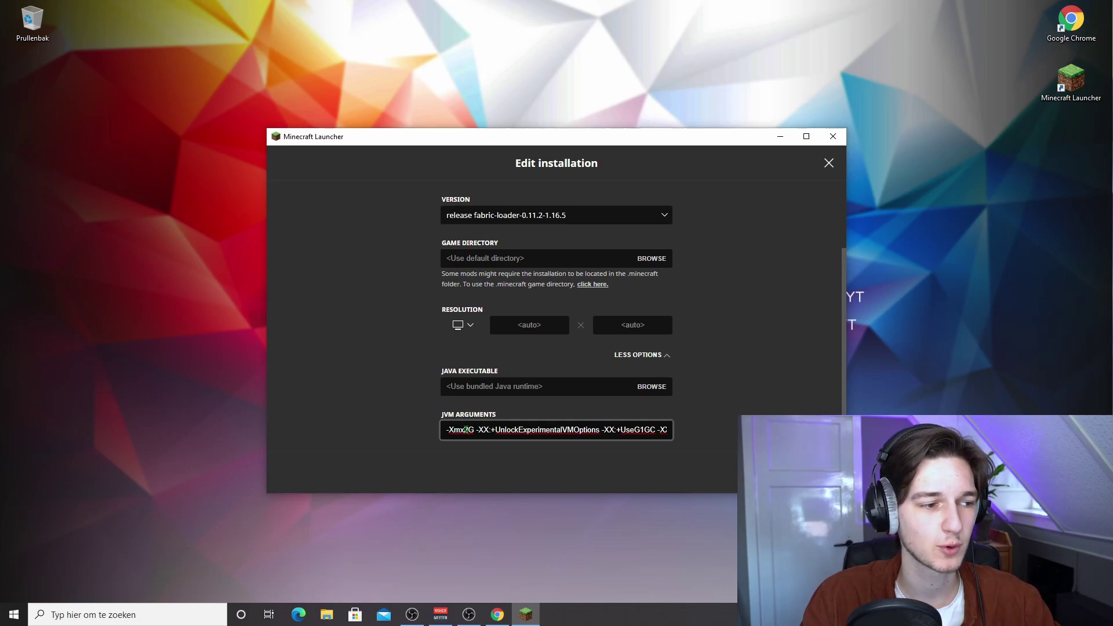
{"action": "double_click", "coordinate": [461, 429]}
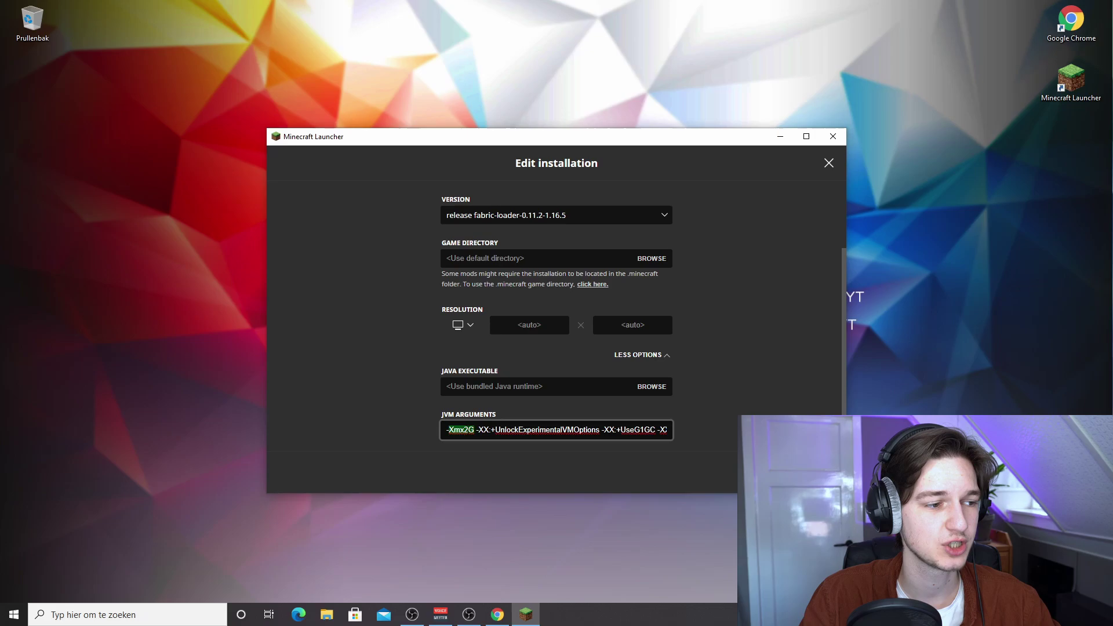
{"action": "left_click", "coordinate": [467, 429]}
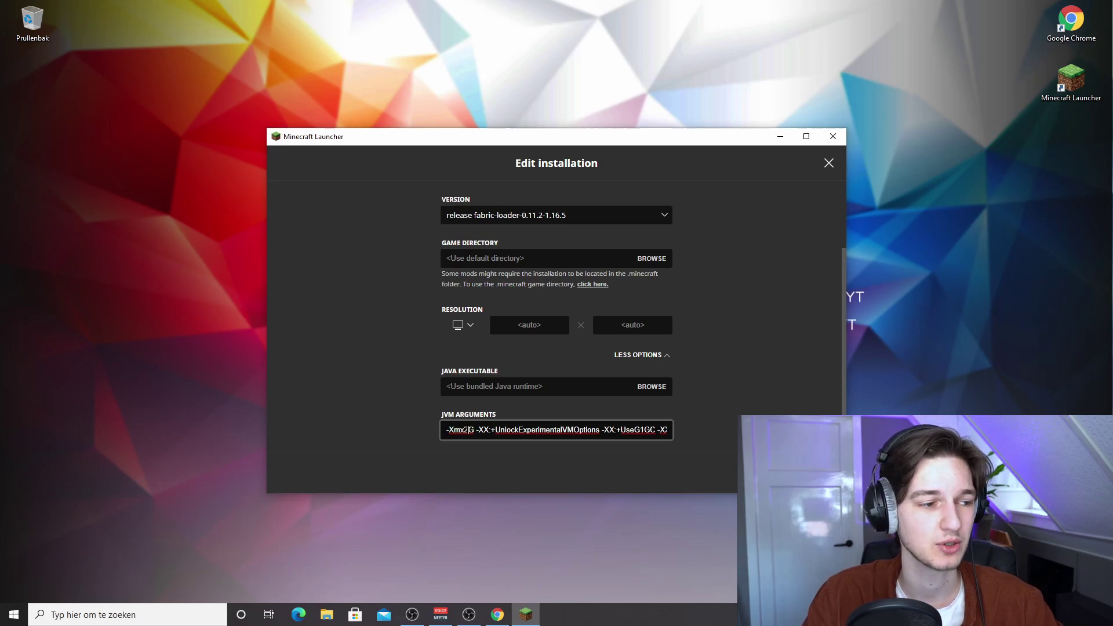
{"action": "type", "text": "4"}
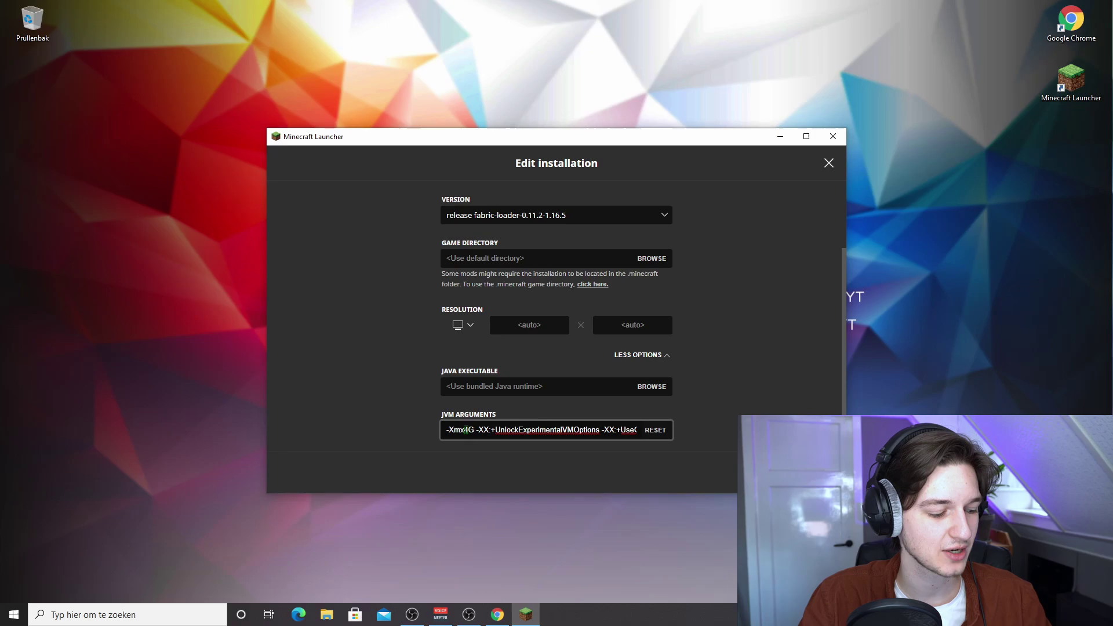
{"action": "left_click", "coordinate": [722, 416]}
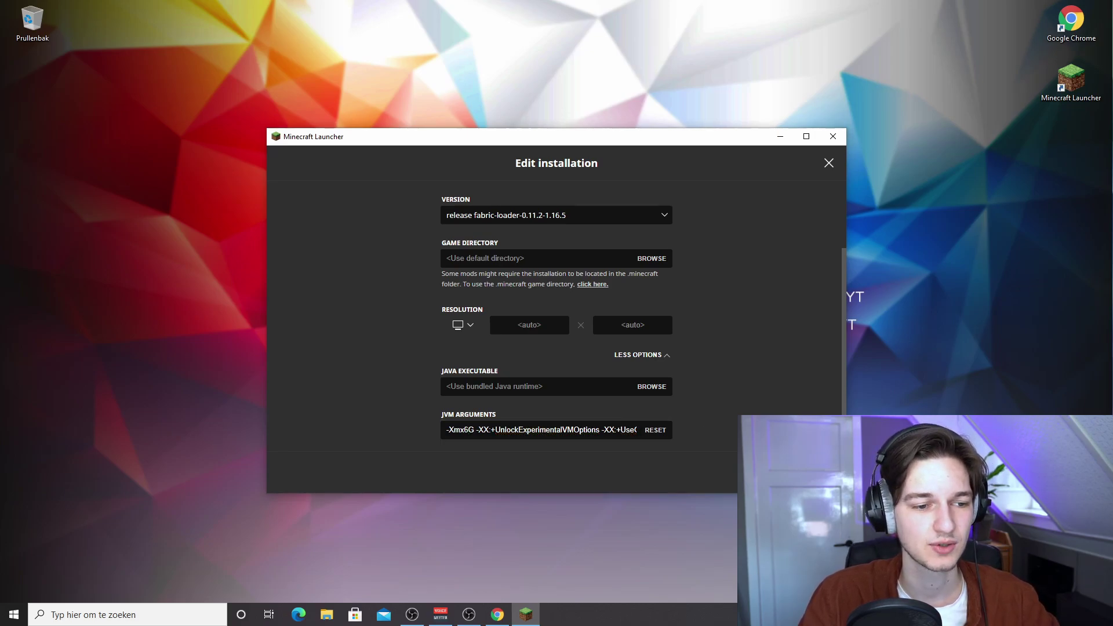
{"action": "key", "text": "Escape"}
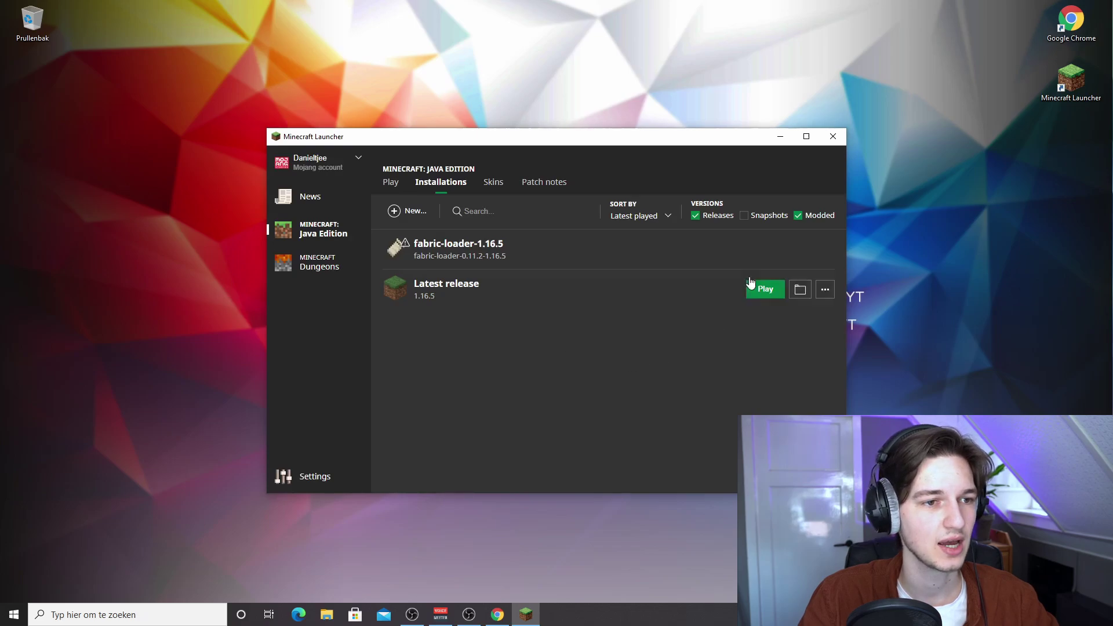
Step: Switch to Chrome, search for "sodium minecraft" in a new tab, and check the game version on Sodium's CurseForge page
{"action": "mouse_move", "coordinate": [773, 251]}
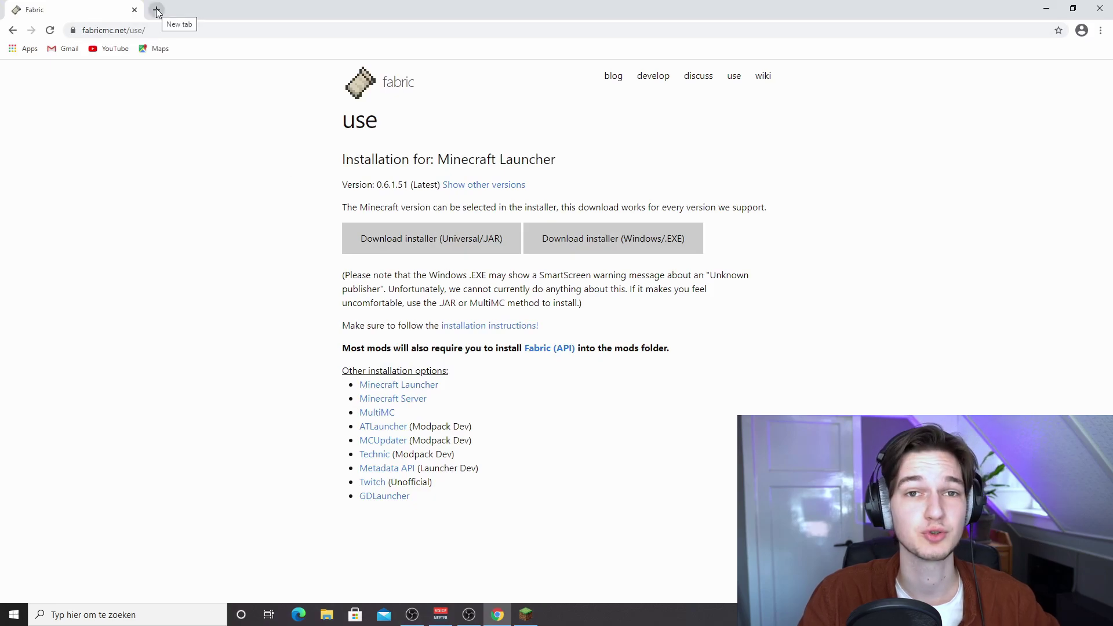
{"action": "left_click", "coordinate": [157, 11]}
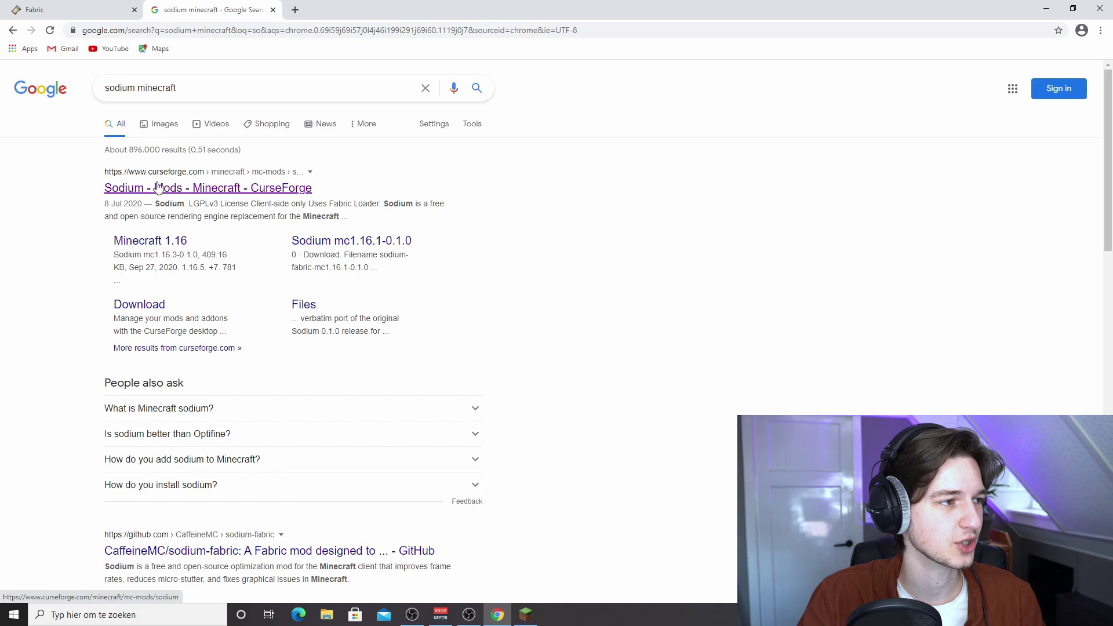
{"action": "left_click", "coordinate": [192, 189]}
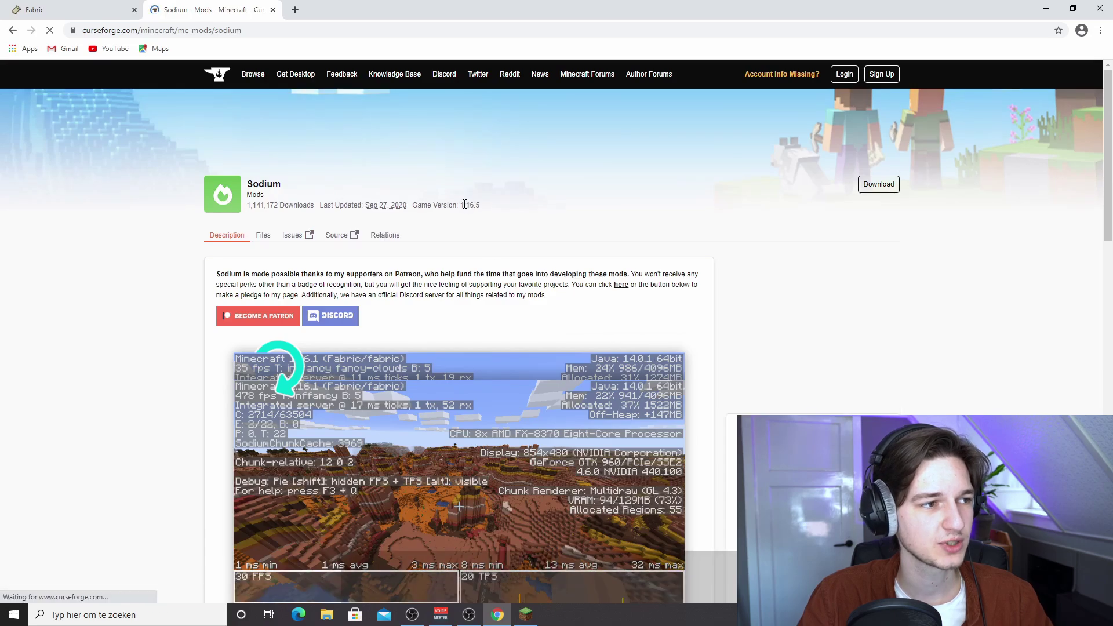
{"action": "left_click_drag", "start_coordinate": [461, 205], "coordinate": [480, 206]}
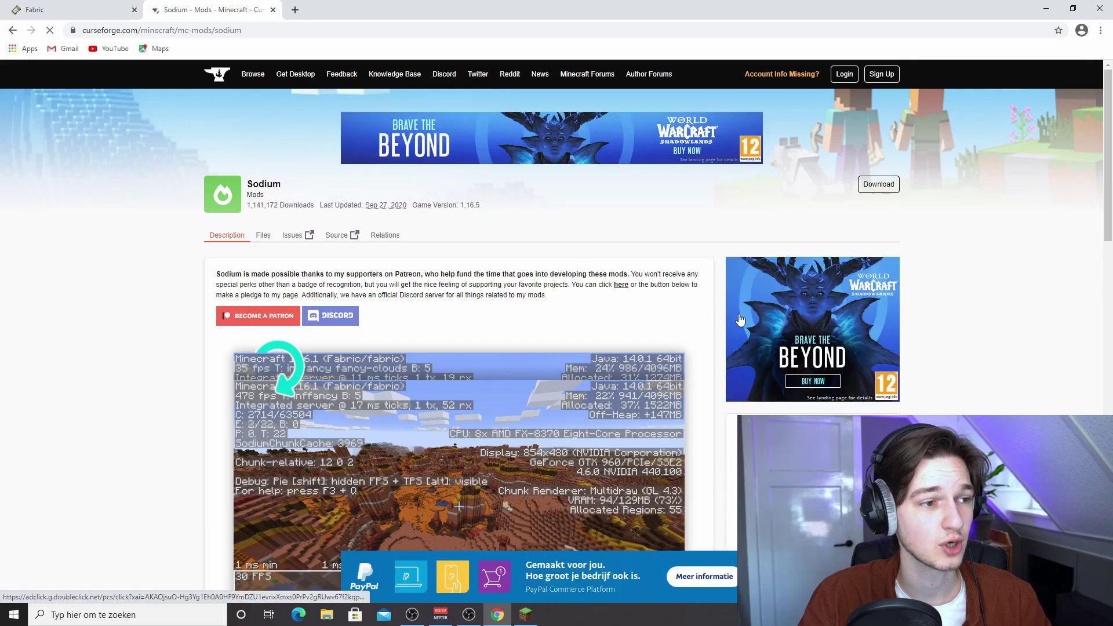
Step: Download the recent file Sodium mc1.16.3-0.1.0 for Minecraft 1.16 and keep the flagged .jar file
{"action": "scroll", "coordinate": [725, 320], "scroll_direction": "down", "scroll_amount": 5}
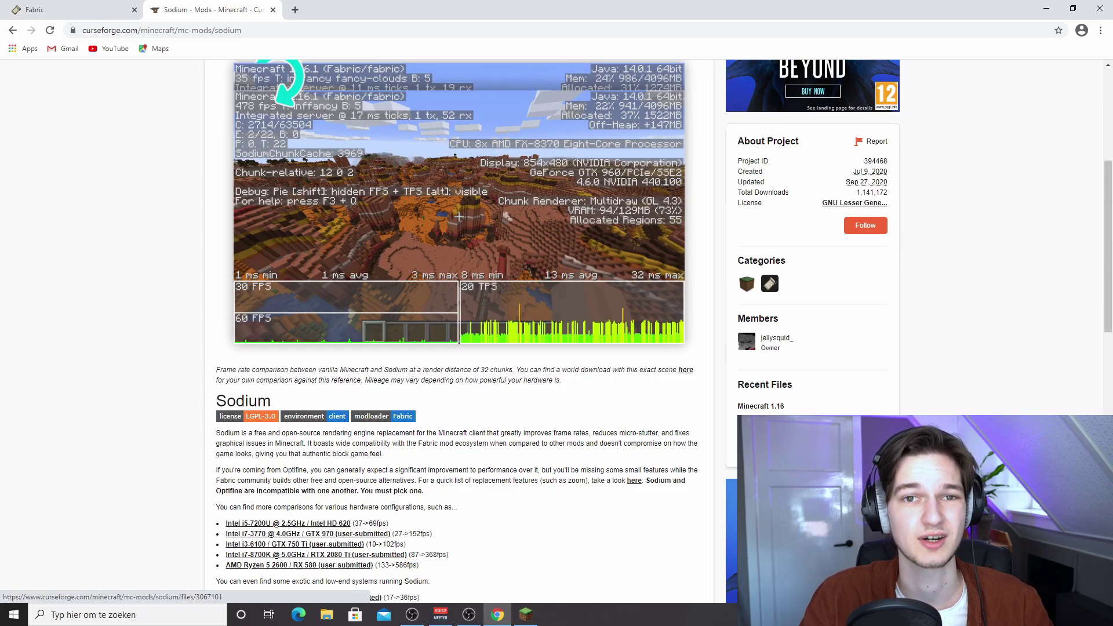
{"action": "scroll", "coordinate": [766, 396], "scroll_direction": "down", "scroll_amount": 2}
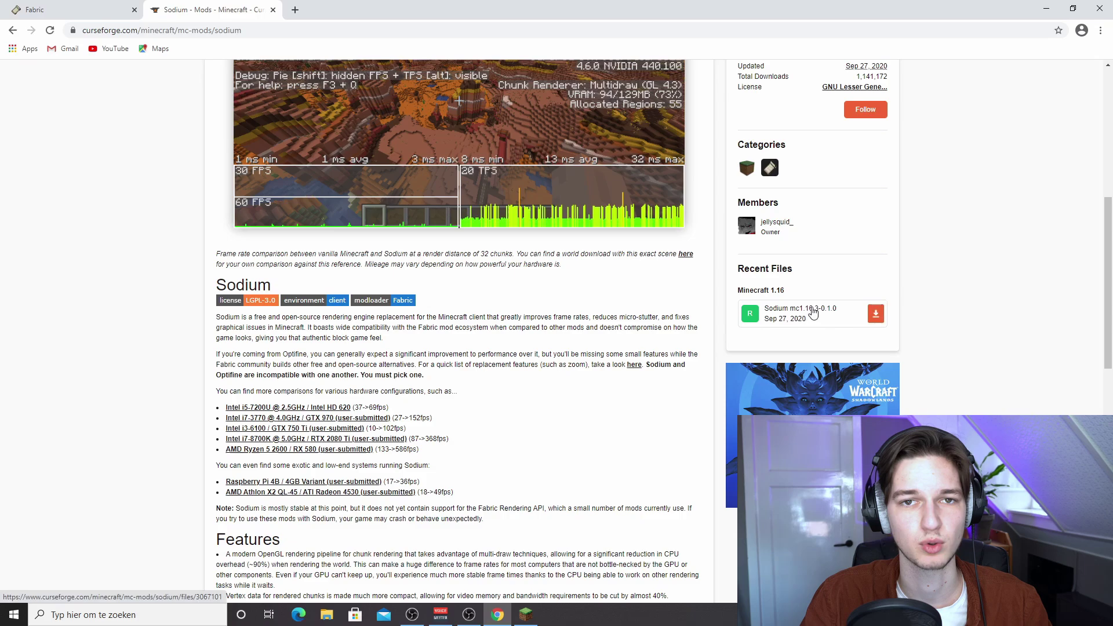
{"action": "left_click", "coordinate": [876, 315]}
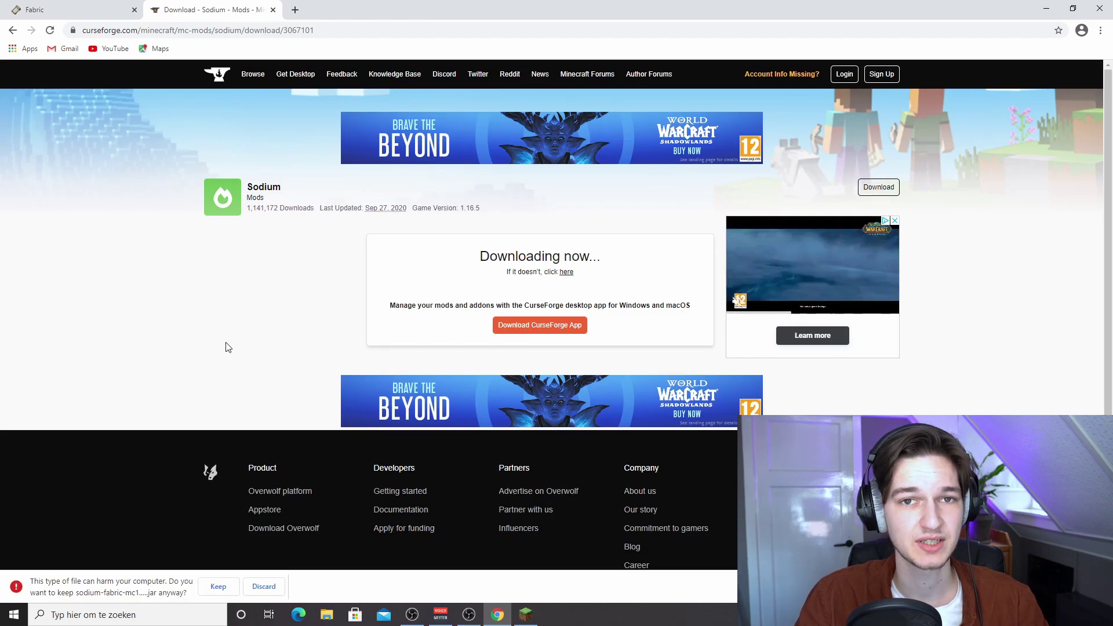
{"action": "left_click", "coordinate": [217, 588]}
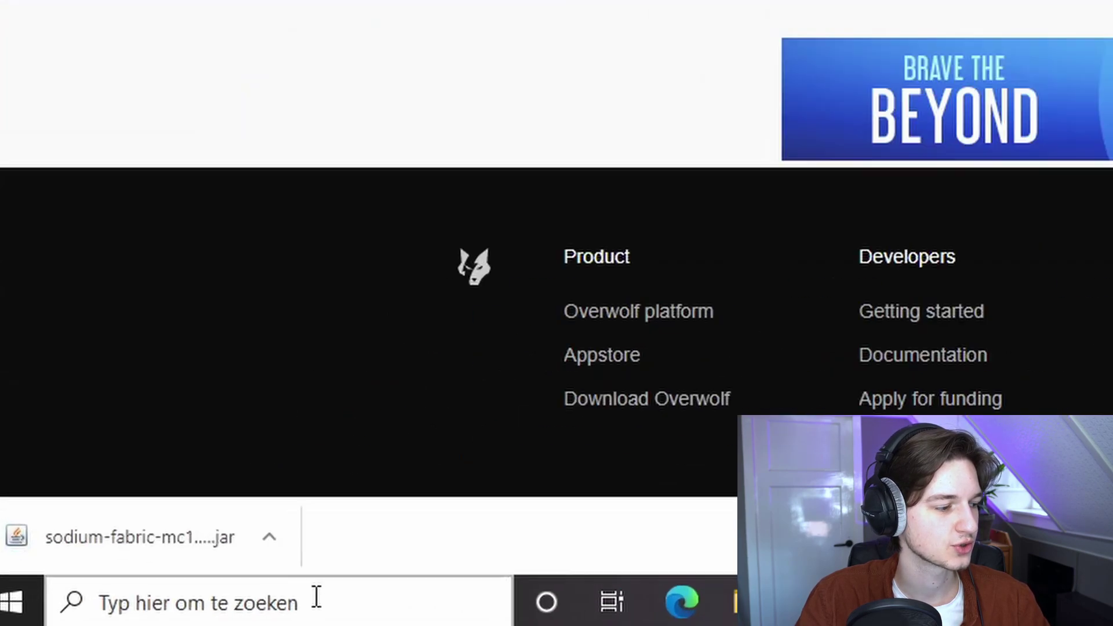
Step: Open the %appdata% location through Windows search and go into the .minecraft folder
{"action": "left_click", "coordinate": [152, 612]}
{"action": "type", "text": "%"}
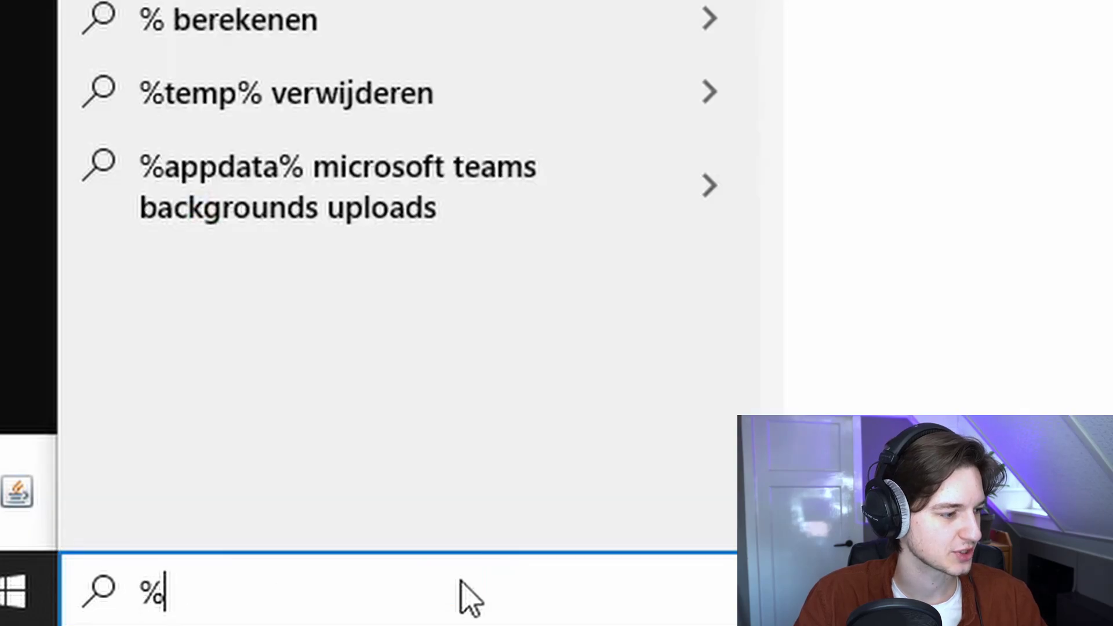
{"action": "type", "text": "appdata"}
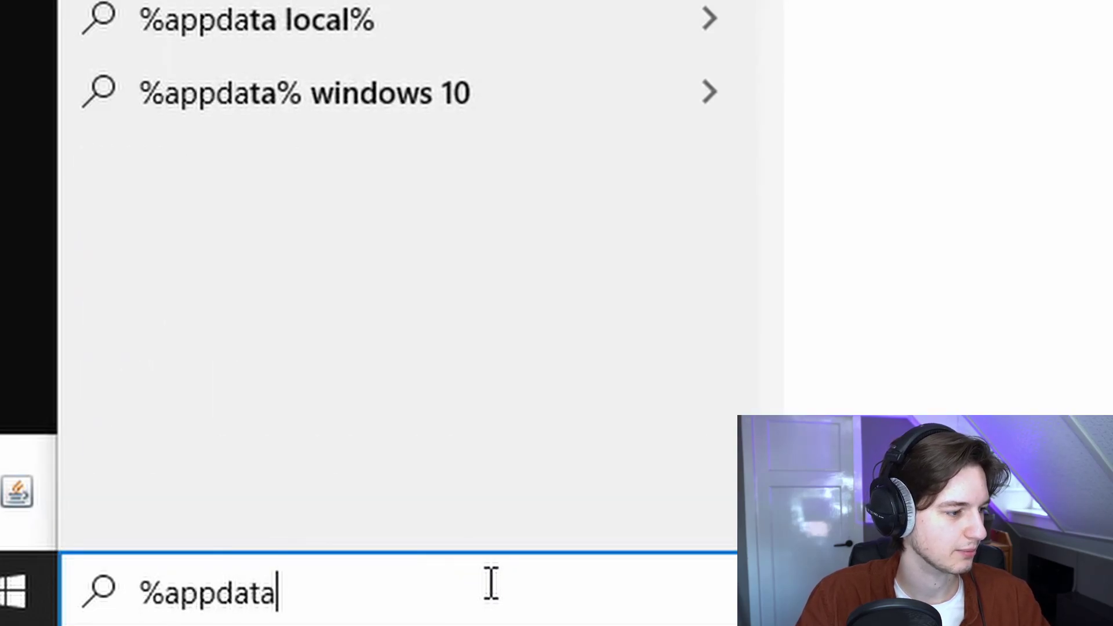
{"action": "type", "text": "%"}
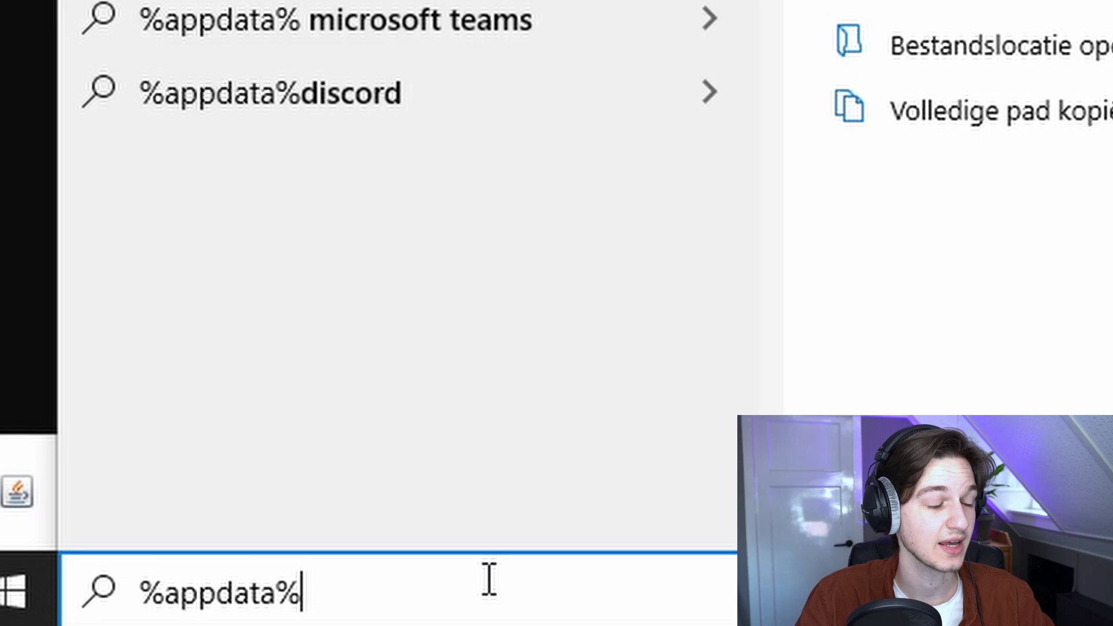
{"action": "key", "text": "Return"}
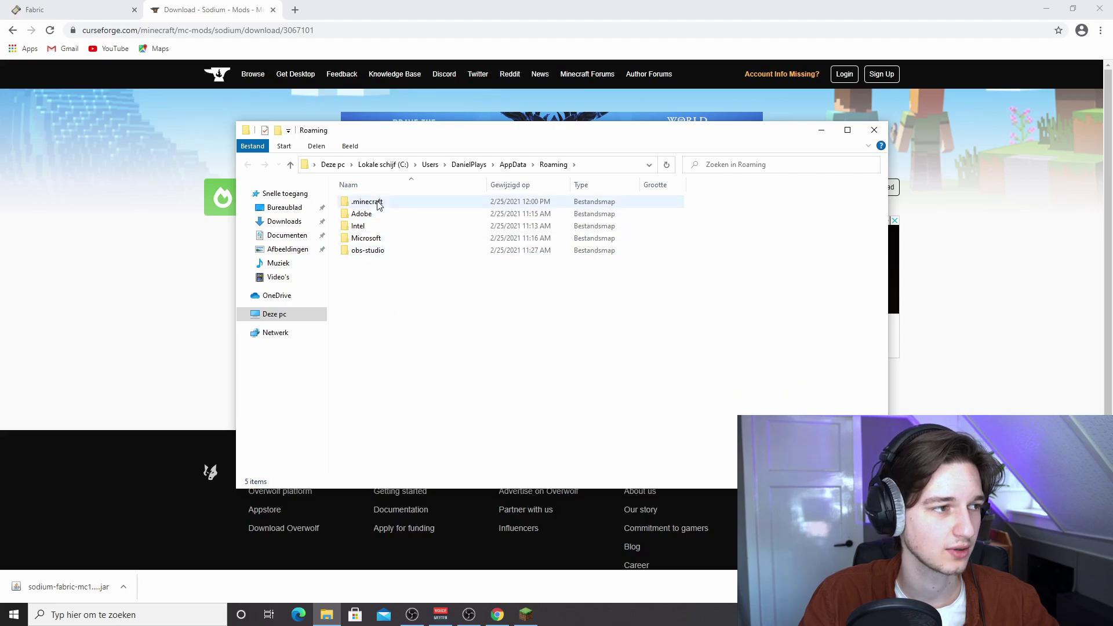
{"action": "left_click", "coordinate": [356, 209]}
{"action": "double_click", "coordinate": [402, 209]}
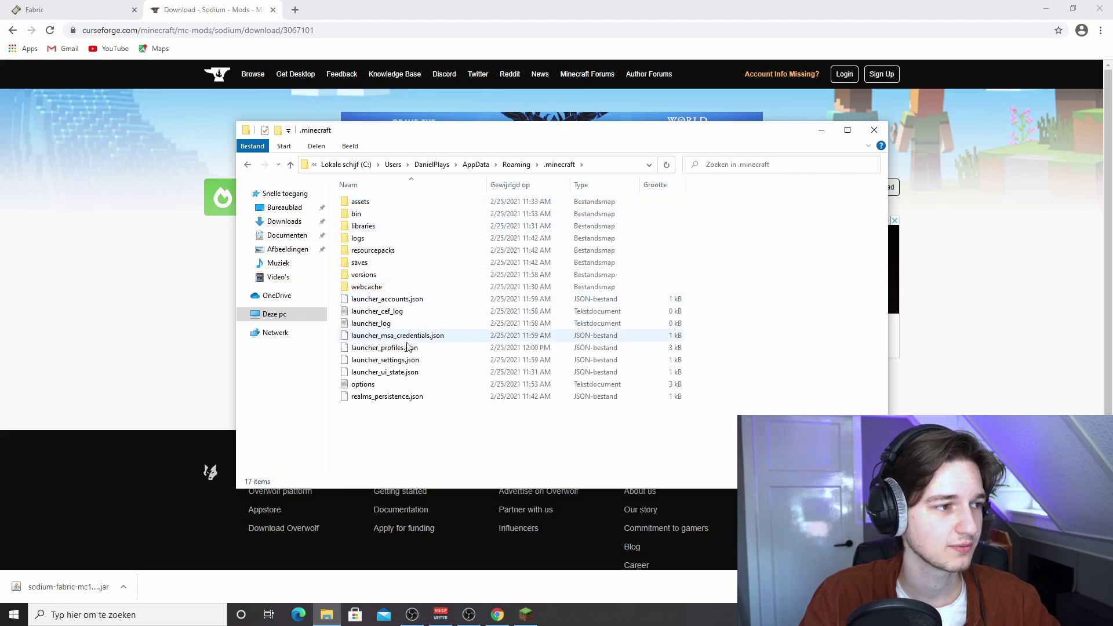
Step: Create a new folder named mods inside the .minecraft folder and open it
{"action": "right_click", "coordinate": [410, 426]}
{"action": "mouse_move", "coordinate": [488, 575]}
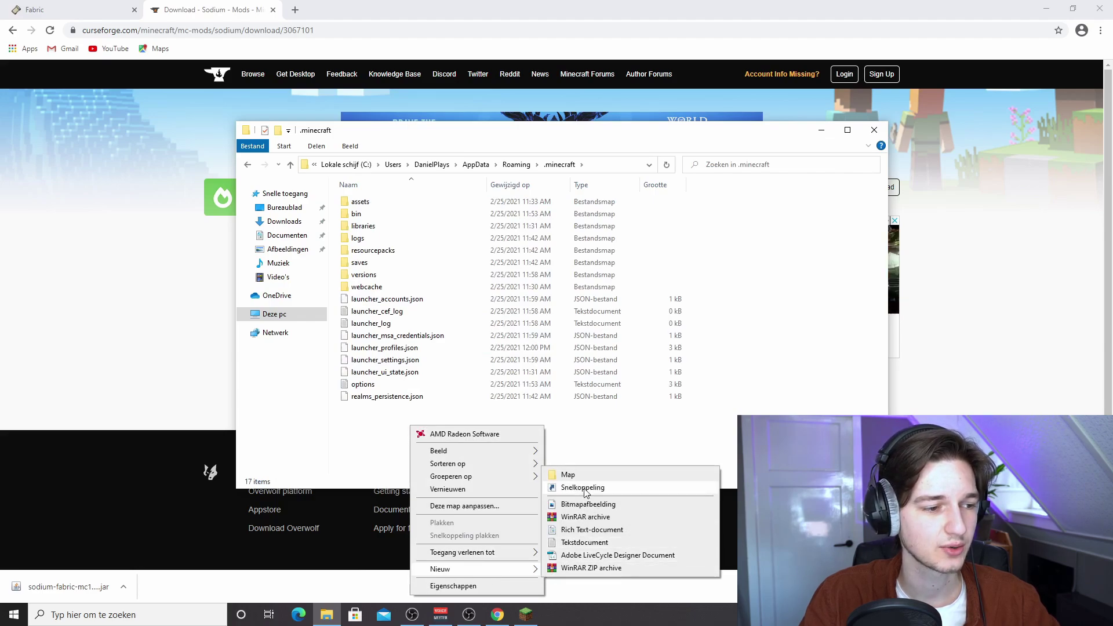
{"action": "left_click", "coordinate": [567, 475]}
{"action": "type", "text": "mods"}
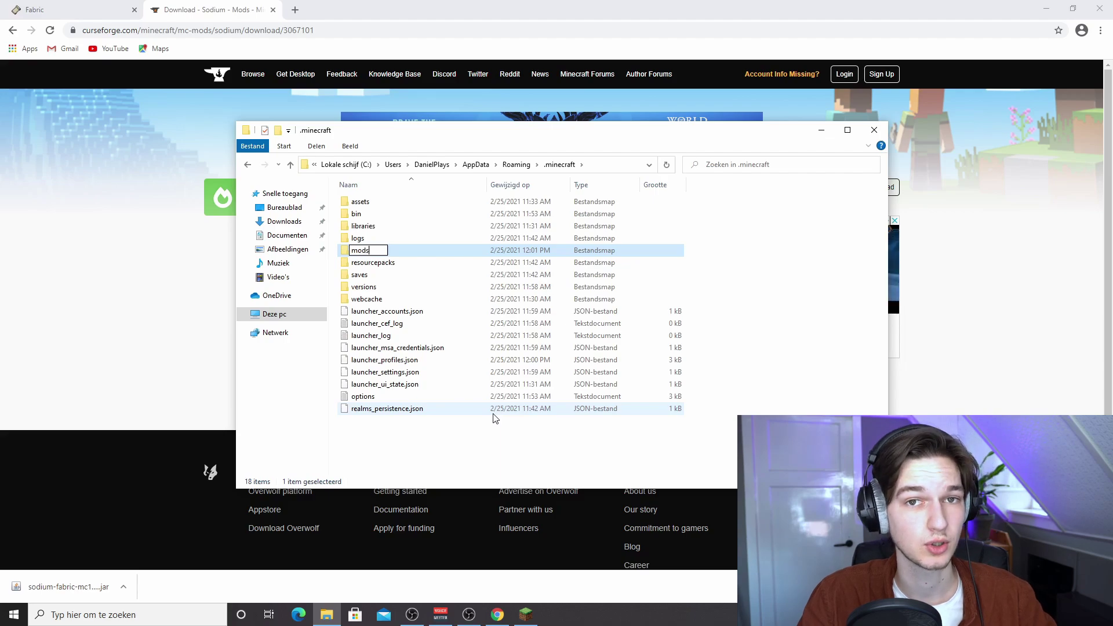
{"action": "key", "text": "Return"}
{"action": "double_click", "coordinate": [382, 253]}
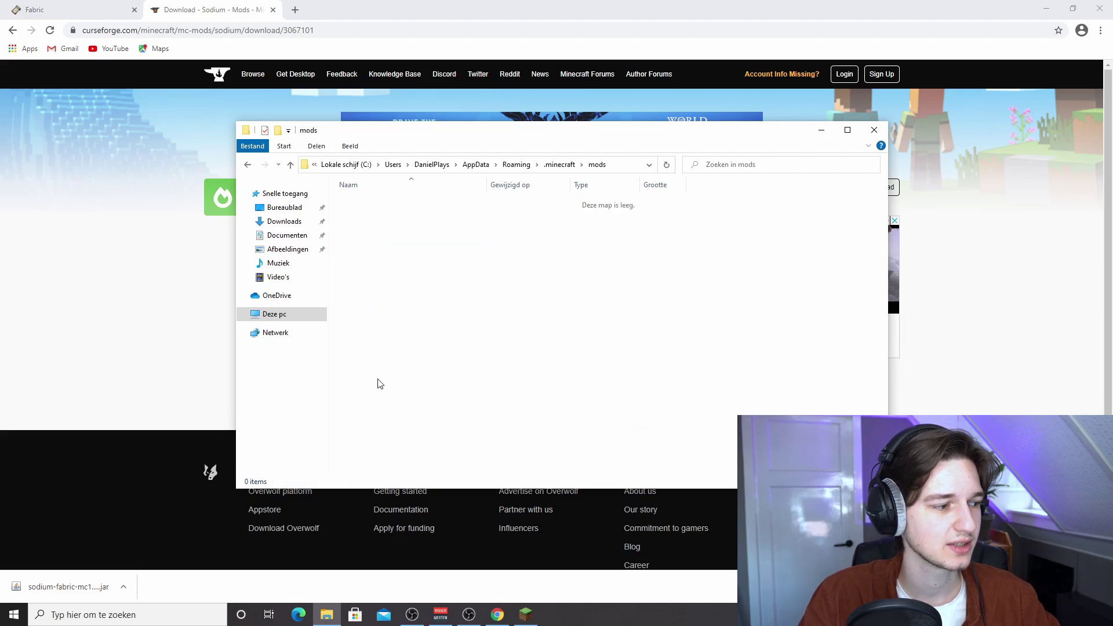
Step: Put the downloaded sodium-fabric-mc1.16.3-0.1.0 file into the mods folder and go back to .minecraft
{"action": "left_click_drag", "start_coordinate": [75, 586], "coordinate": [441, 335]}
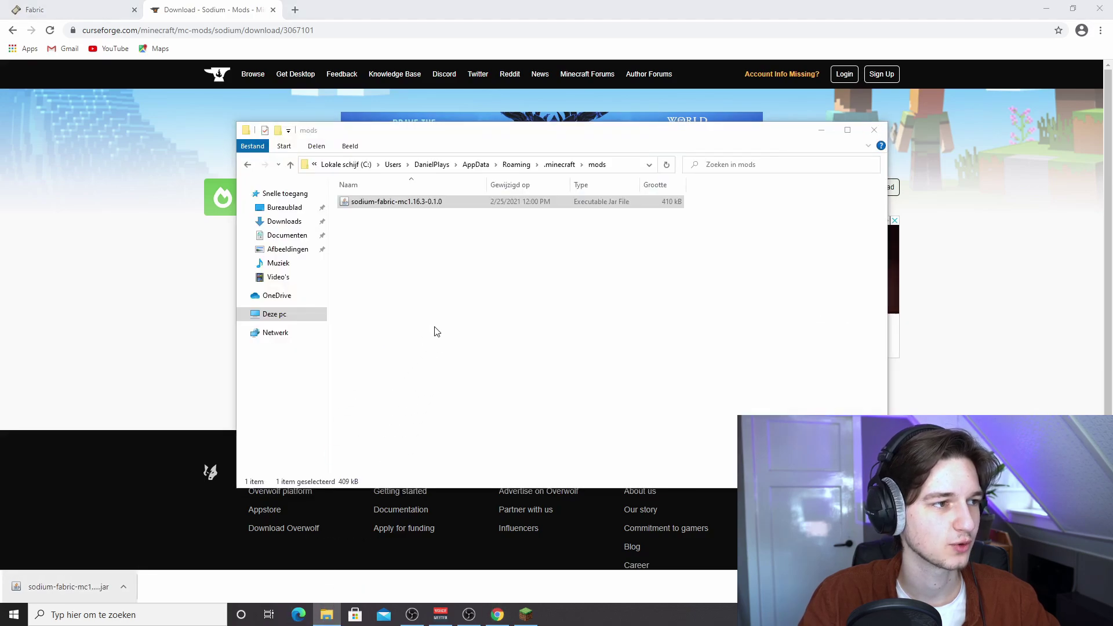
{"action": "left_click", "coordinate": [437, 331]}
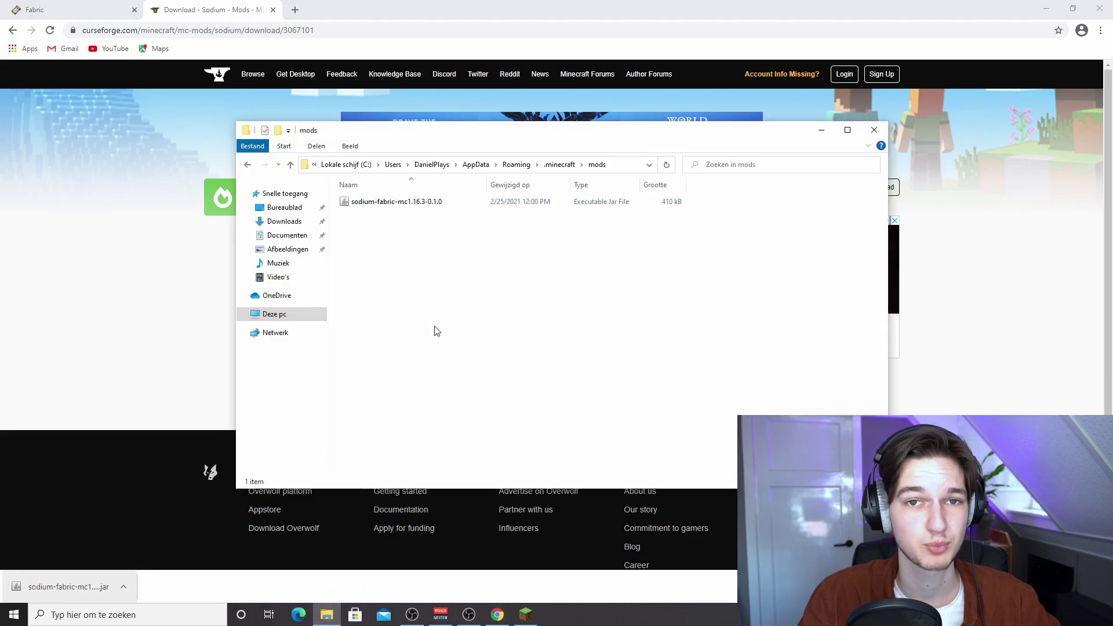
{"action": "left_click", "coordinate": [560, 164]}
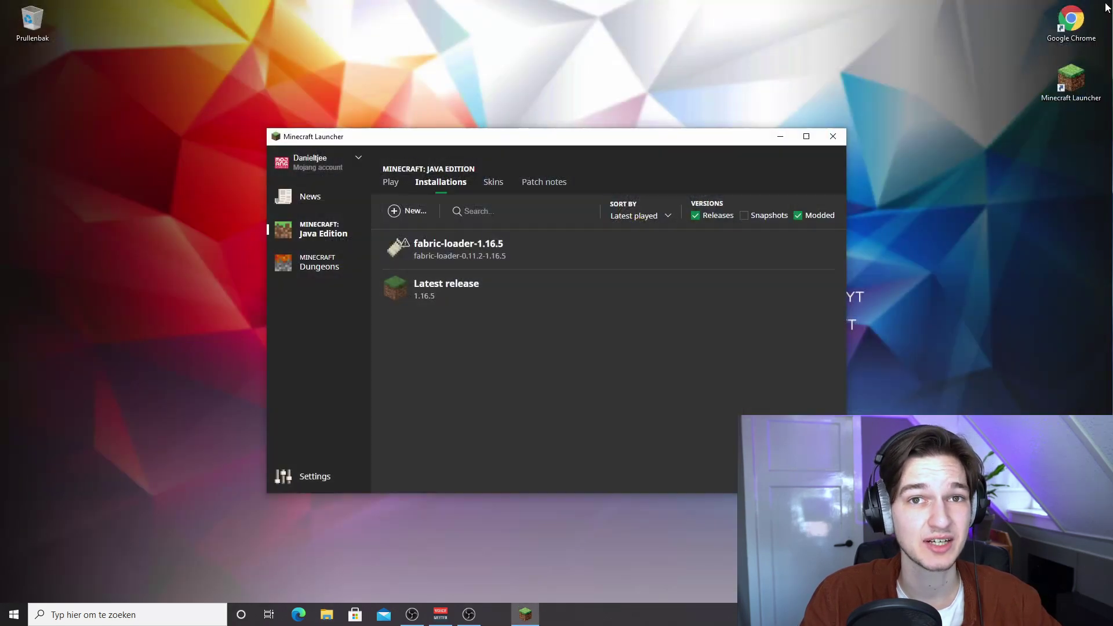
Step: Launch the fabric-loader-1.16.5 installation from the Minecraft Launcher, accepting the modified-game risks and turning off further warnings for it
{"action": "left_click", "coordinate": [984, 138]}
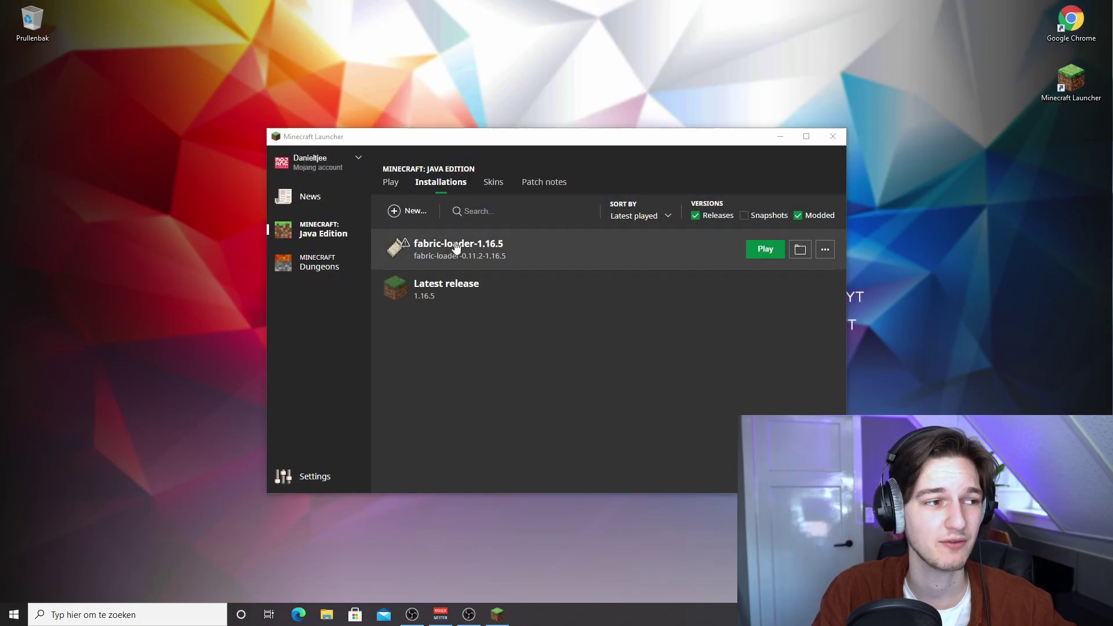
{"action": "left_click", "coordinate": [391, 182]}
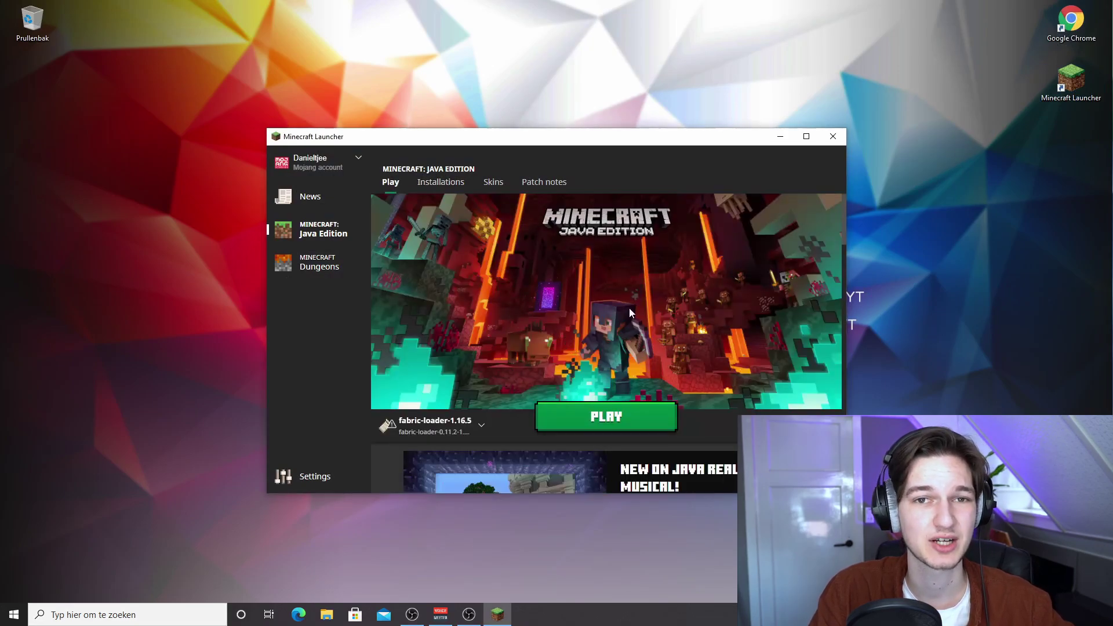
{"action": "left_click", "coordinate": [605, 421]}
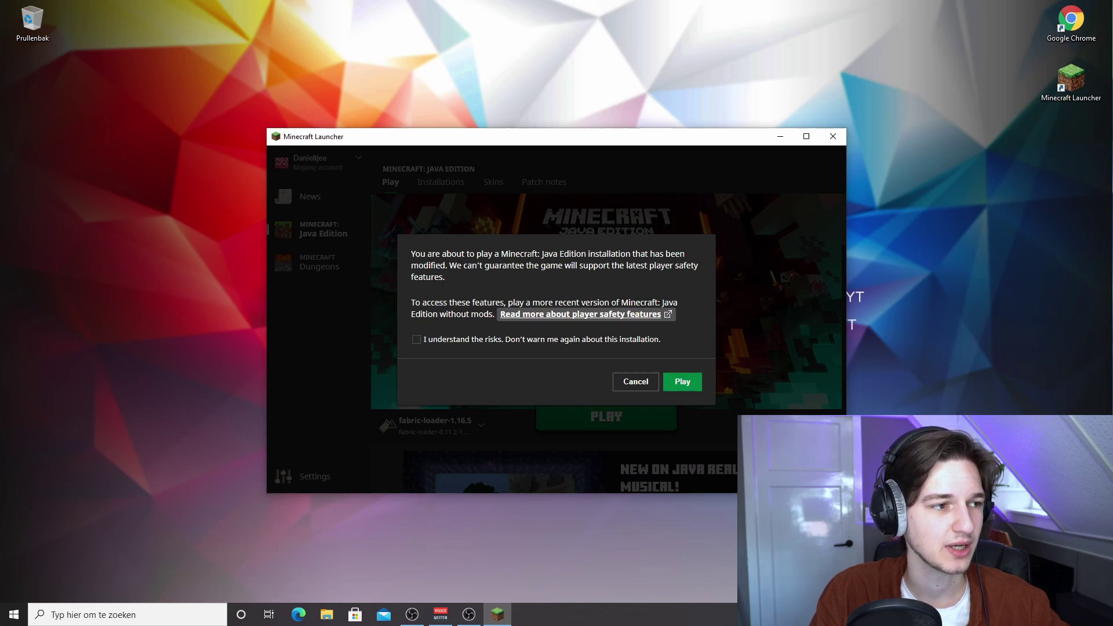
{"action": "left_click", "coordinate": [416, 340]}
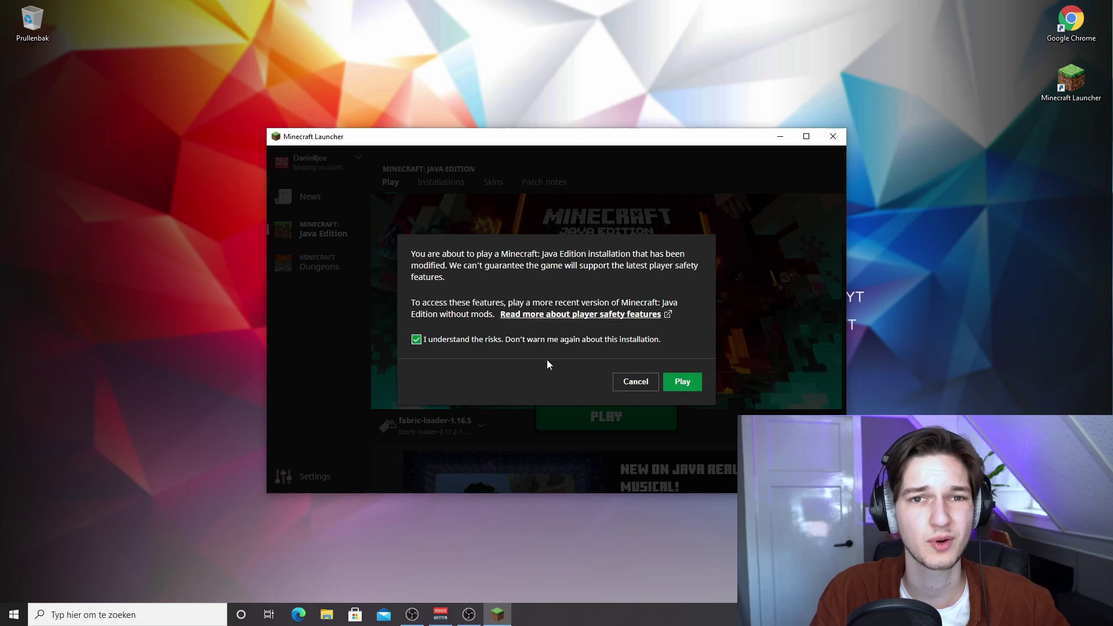
{"action": "left_click", "coordinate": [682, 382]}
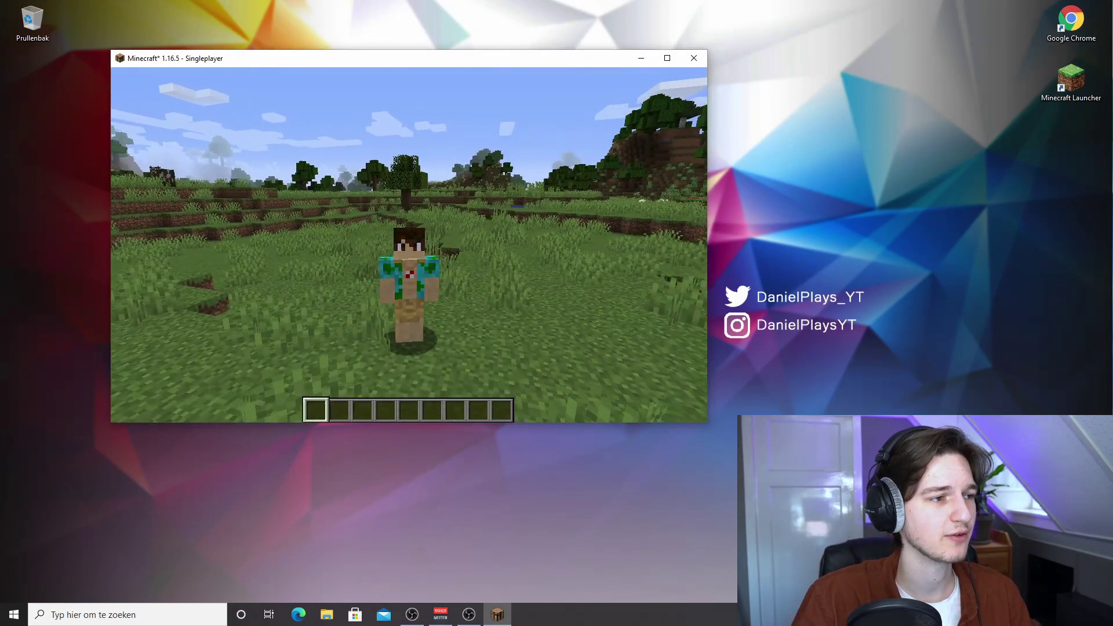
Step: Open the in-game video settings and examine Sodium's advanced and quality options
{"action": "key", "text": "Escape"}
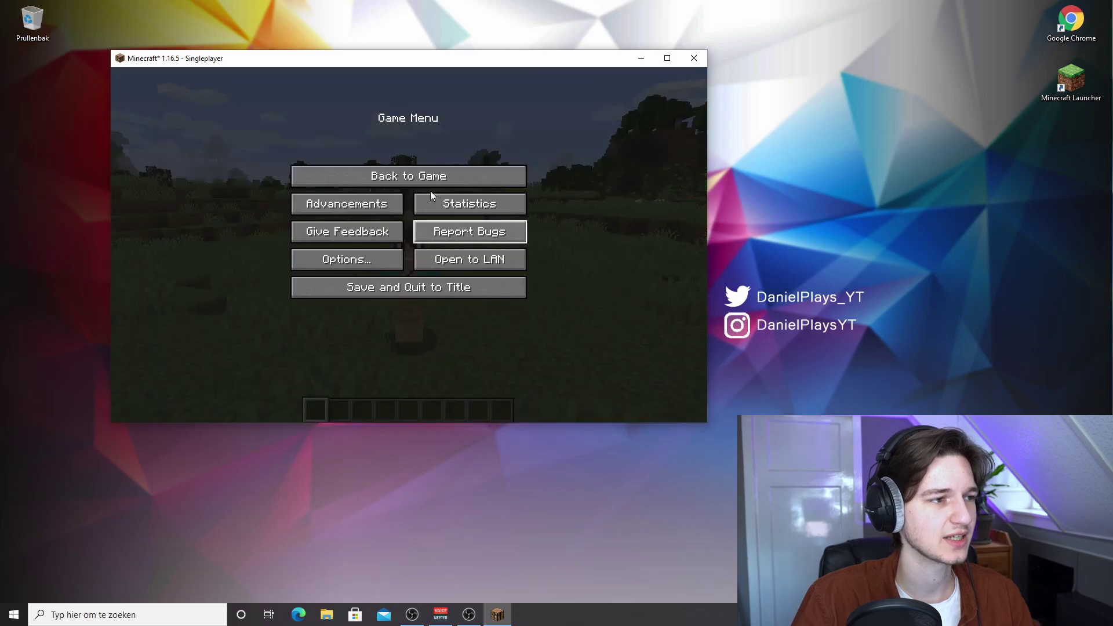
{"action": "left_click", "coordinate": [348, 261]}
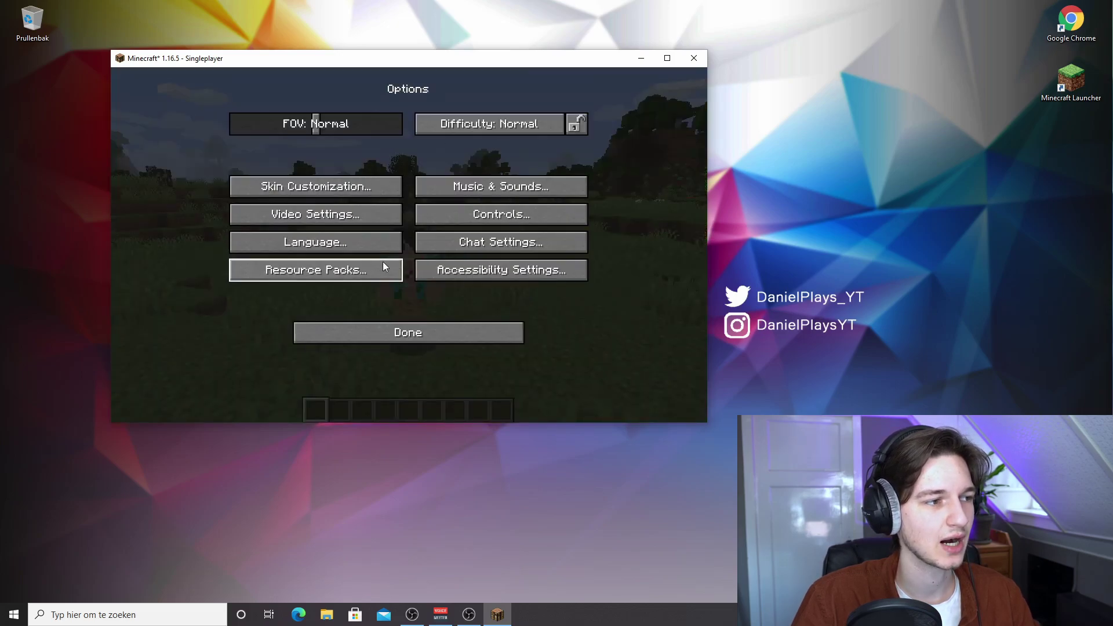
{"action": "left_click", "coordinate": [322, 207]}
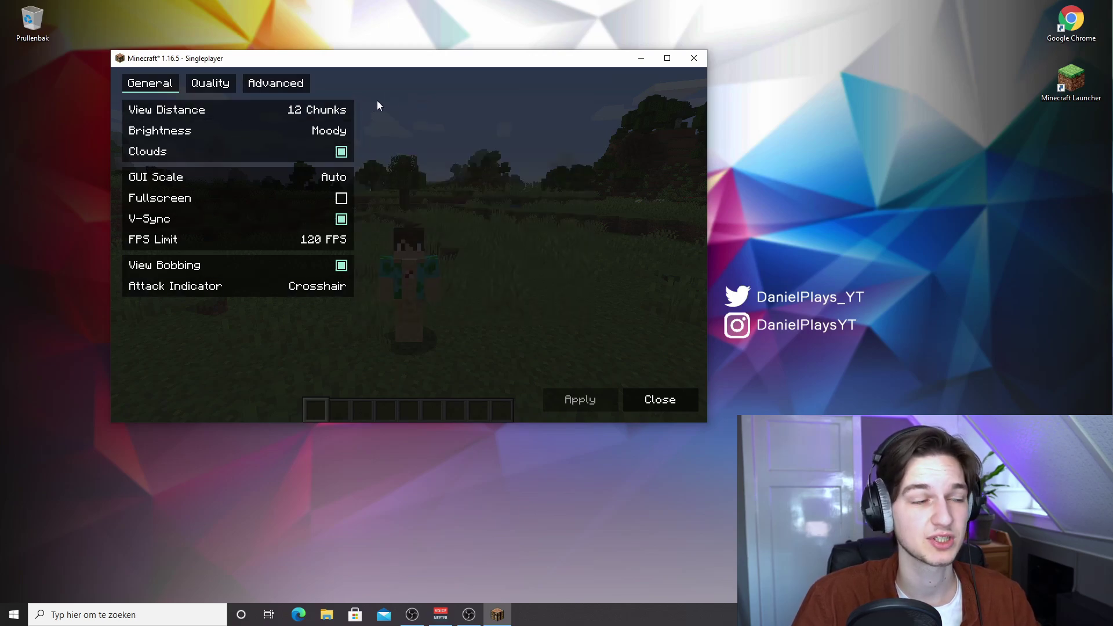
{"action": "left_click", "coordinate": [277, 84]}
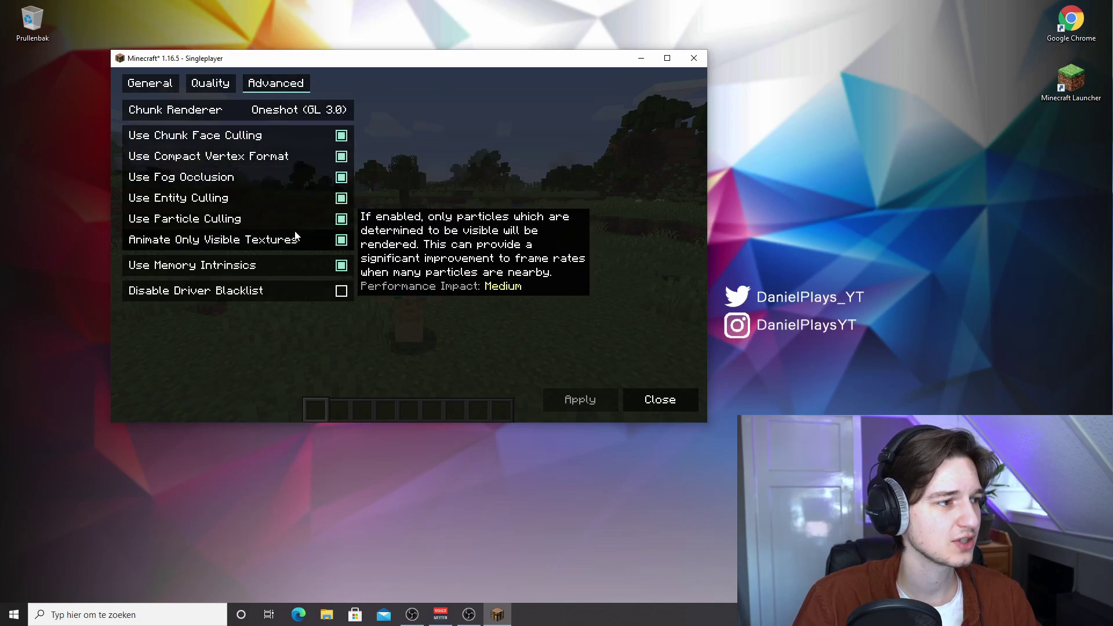
{"action": "left_click", "coordinate": [210, 84]}
{"action": "mouse_move", "coordinate": [321, 225]}
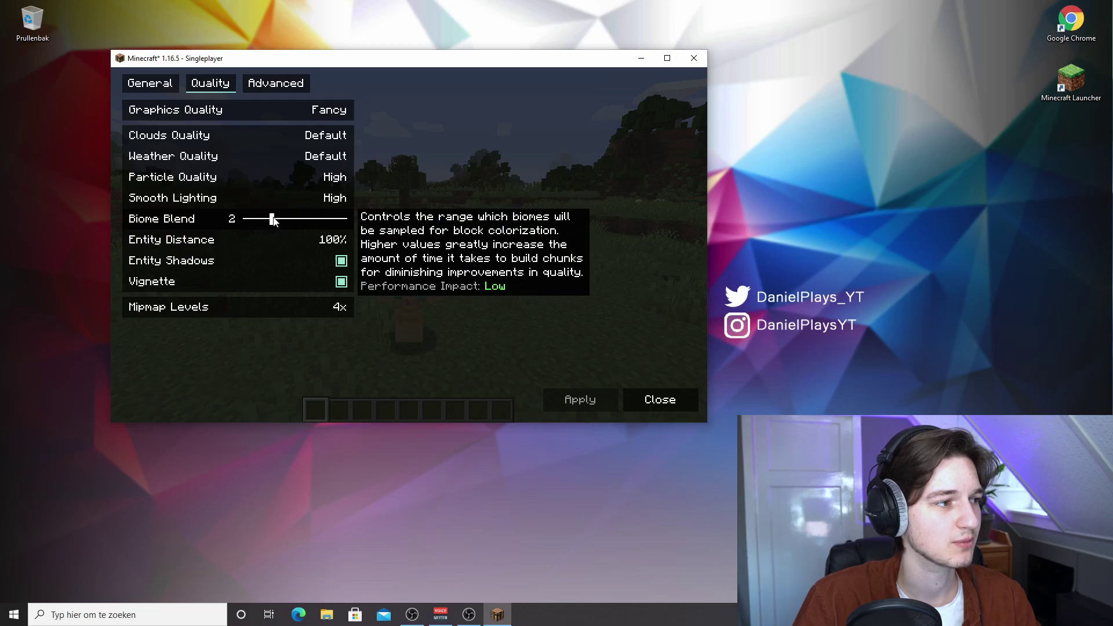
{"action": "mouse_move", "coordinate": [271, 110]}
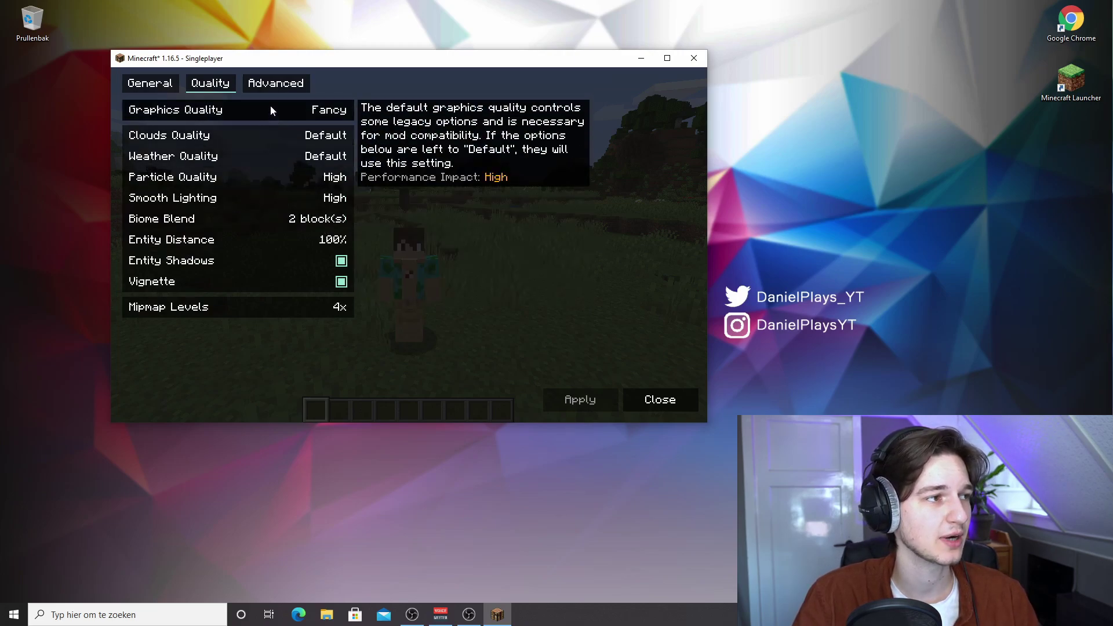
Step: Set Graphics Quality to Fast, apply the change, and return to the game world
{"action": "left_click", "coordinate": [248, 112]}
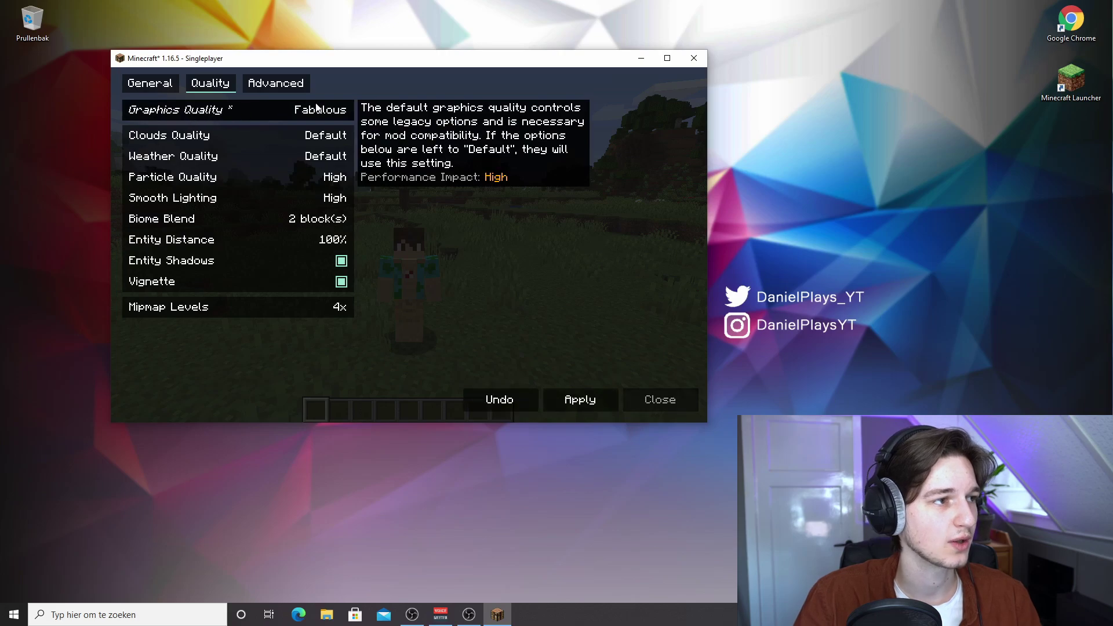
{"action": "left_click", "coordinate": [248, 111]}
{"action": "mouse_move", "coordinate": [334, 119]}
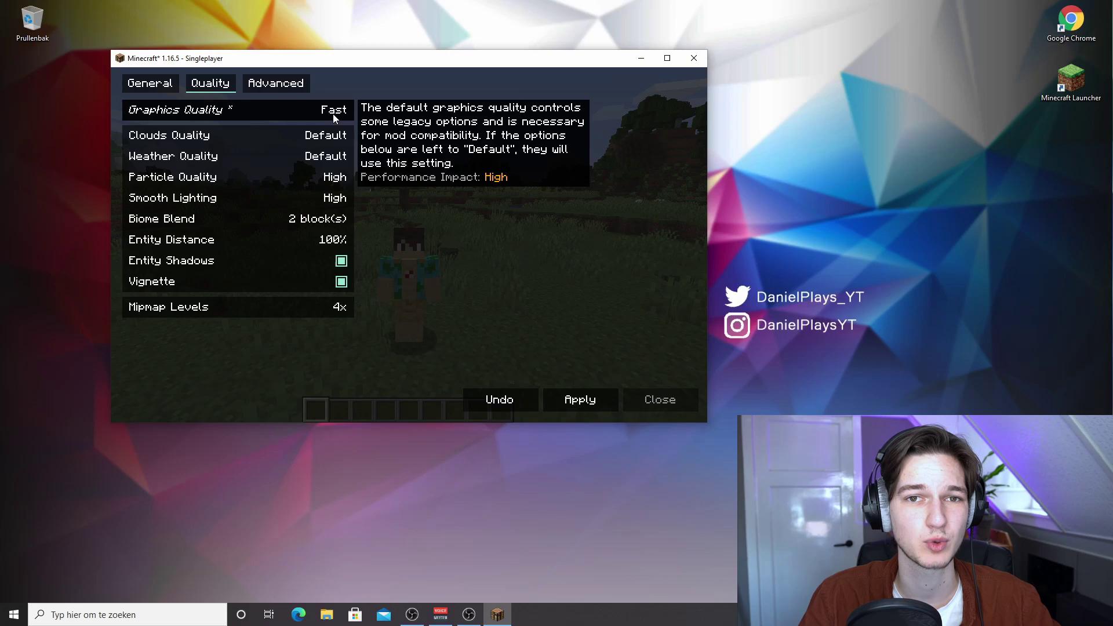
{"action": "left_click", "coordinate": [333, 113]}
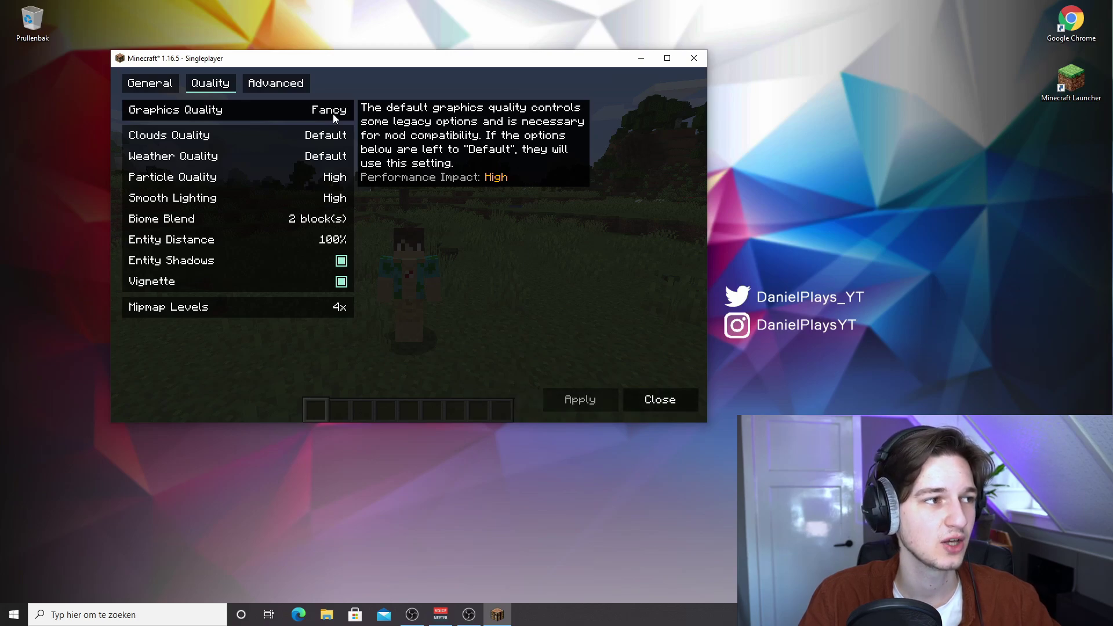
{"action": "left_click", "coordinate": [333, 114]}
{"action": "left_click", "coordinate": [333, 114]}
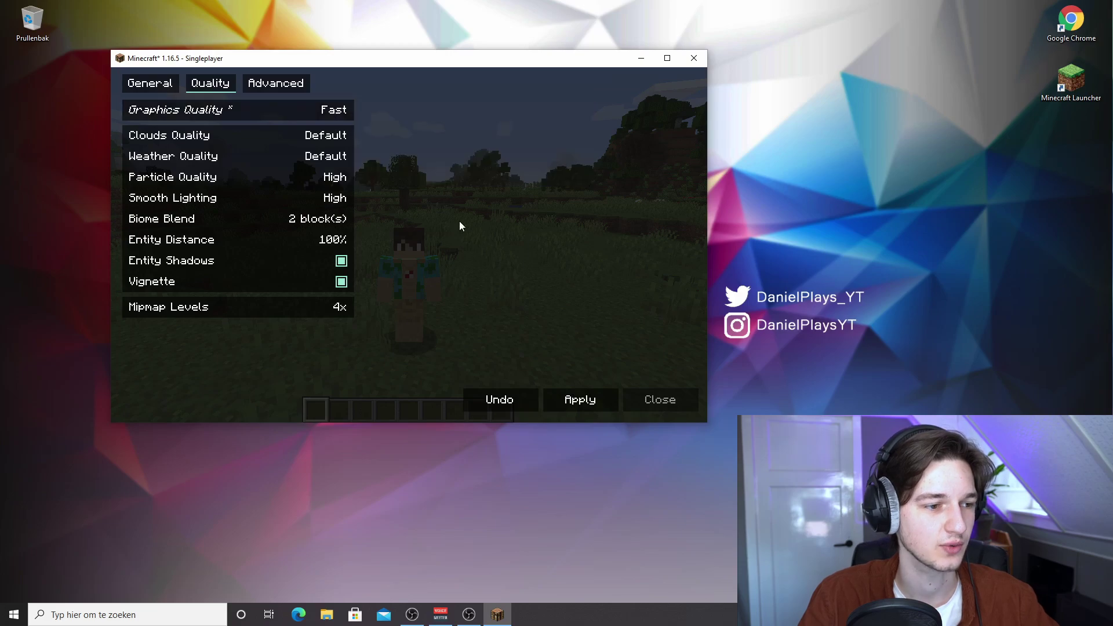
{"action": "left_click", "coordinate": [576, 404]}
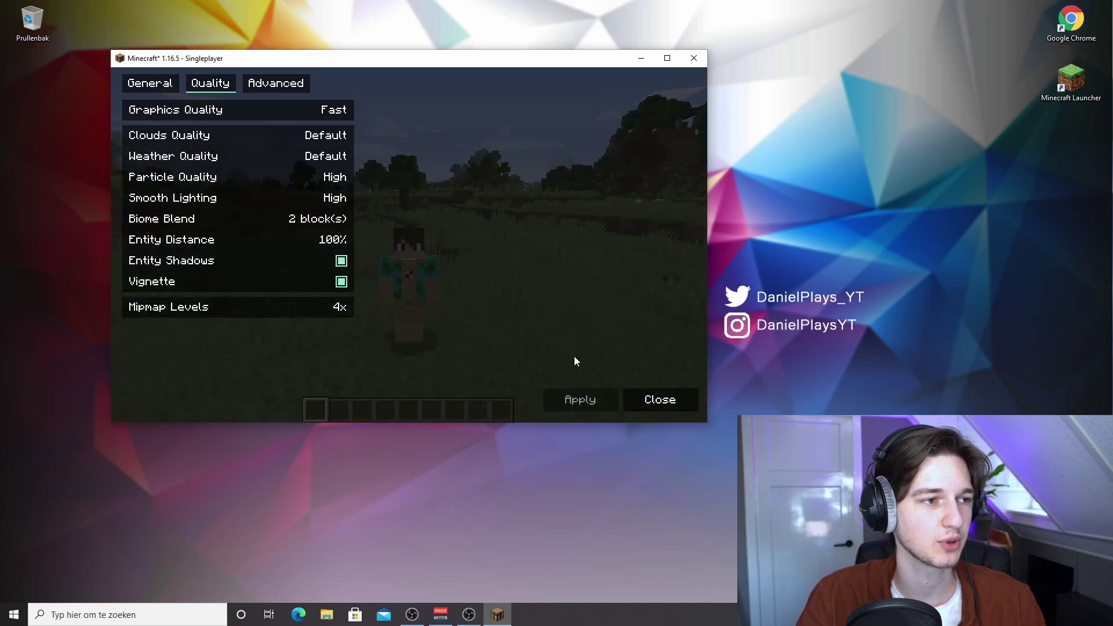
{"action": "key", "text": "Escape"}
{"action": "key", "text": "Escape"}
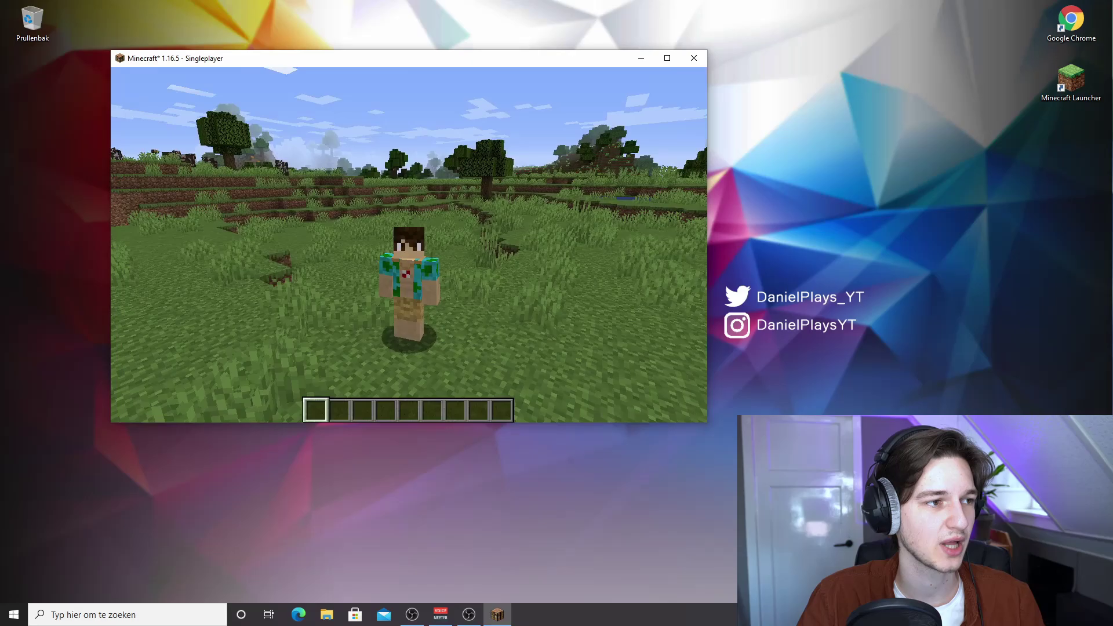